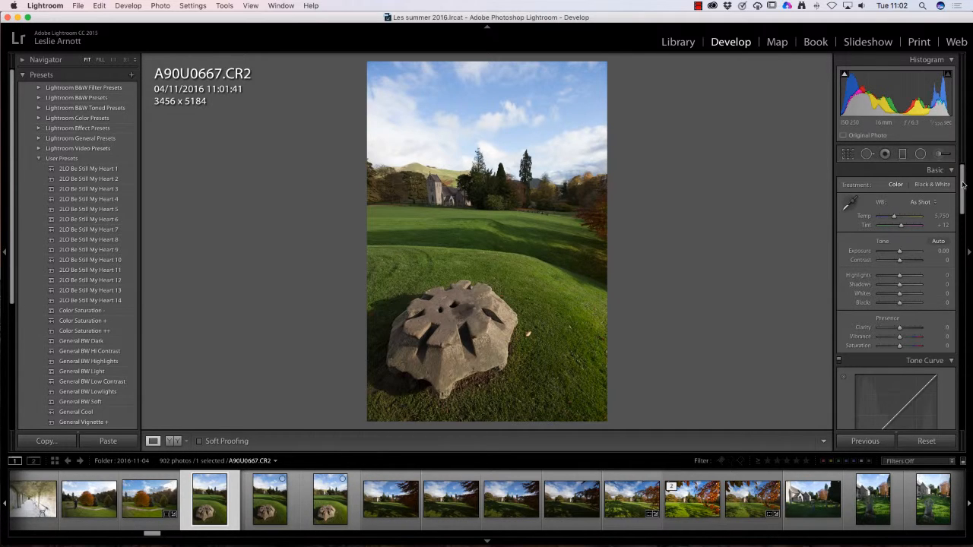
Try the Auto Upright perspective correction on the church landscape photo and reset its develop settings.
drag(962, 185, 960, 304)
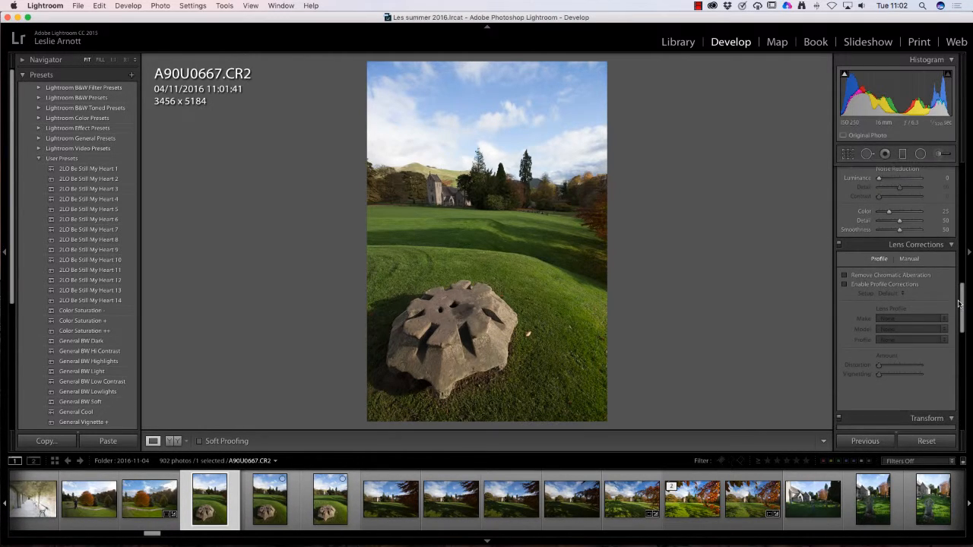
click(902, 244)
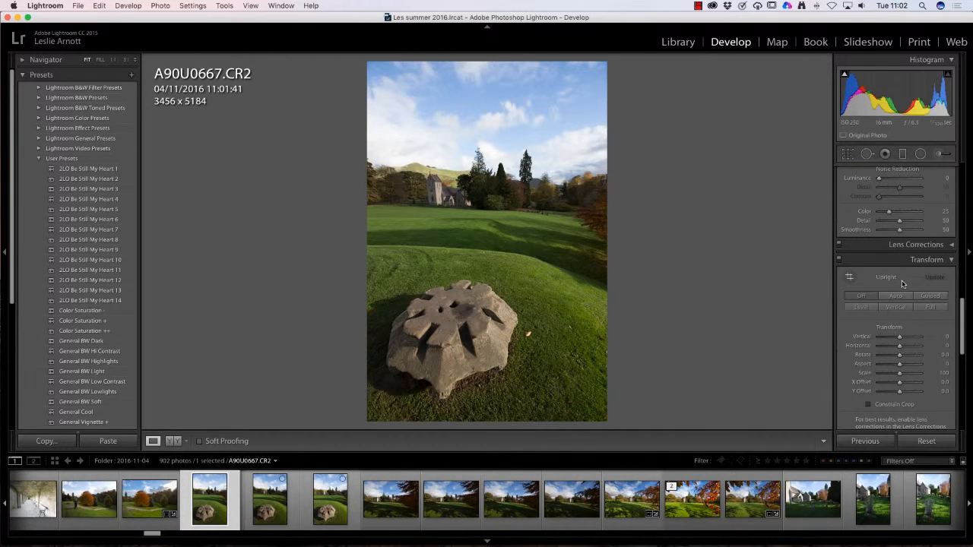
click(894, 296)
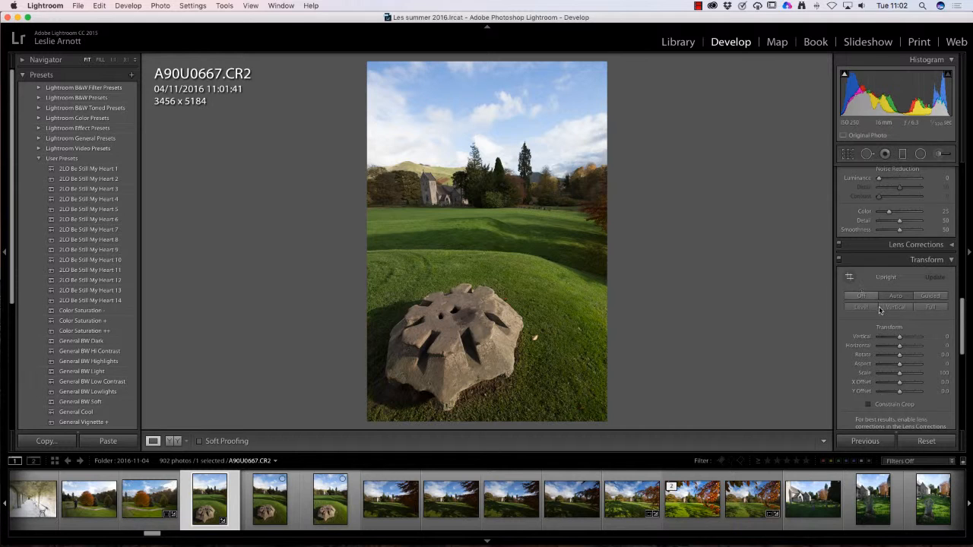
click(925, 439)
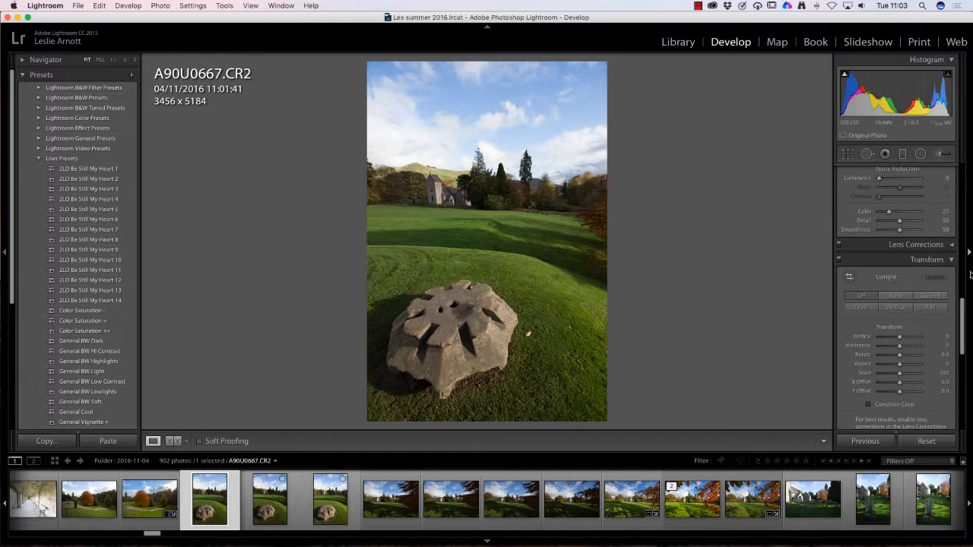
Set the photo's Highlights to -73, Whites to +27 and Shadows to +50.
scroll(963, 311, up, 15)
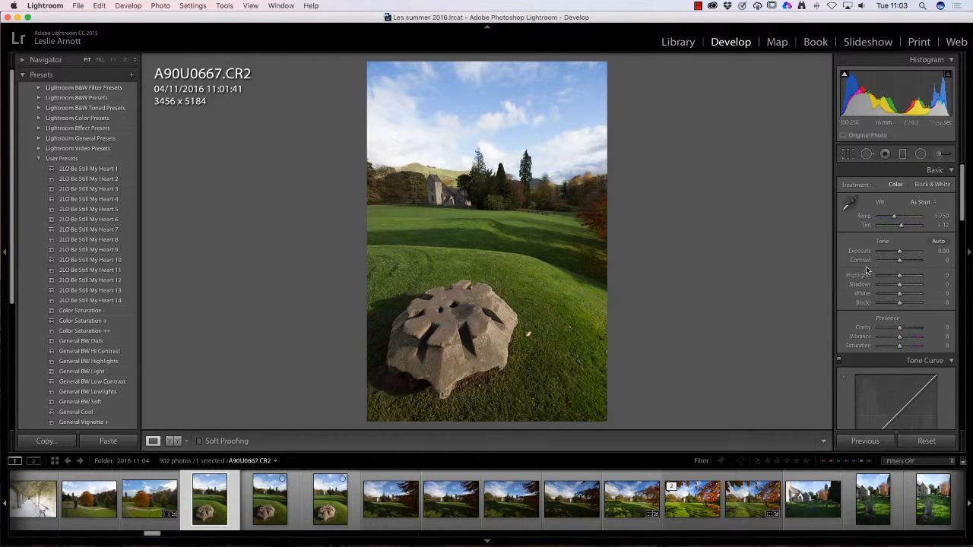
drag(896, 278, 883, 278)
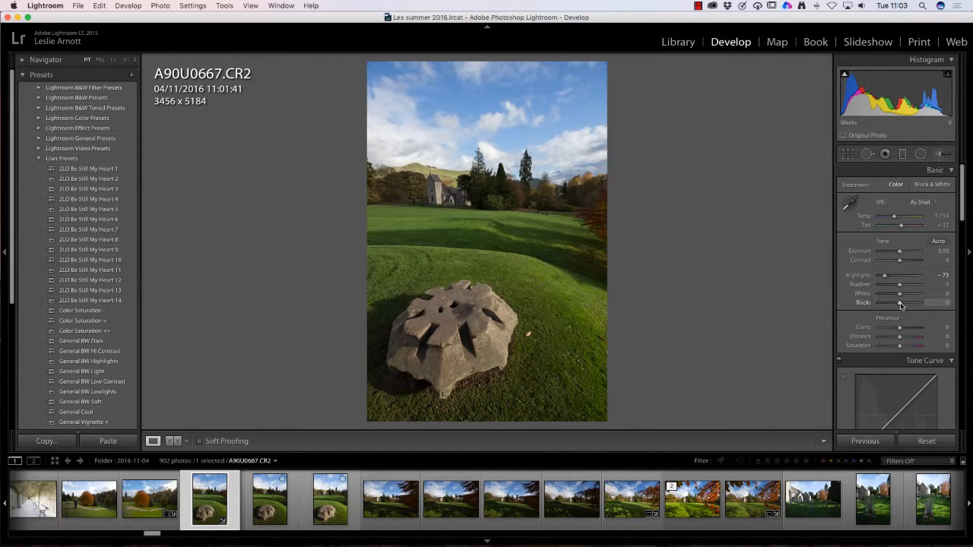
drag(899, 294, 905, 296)
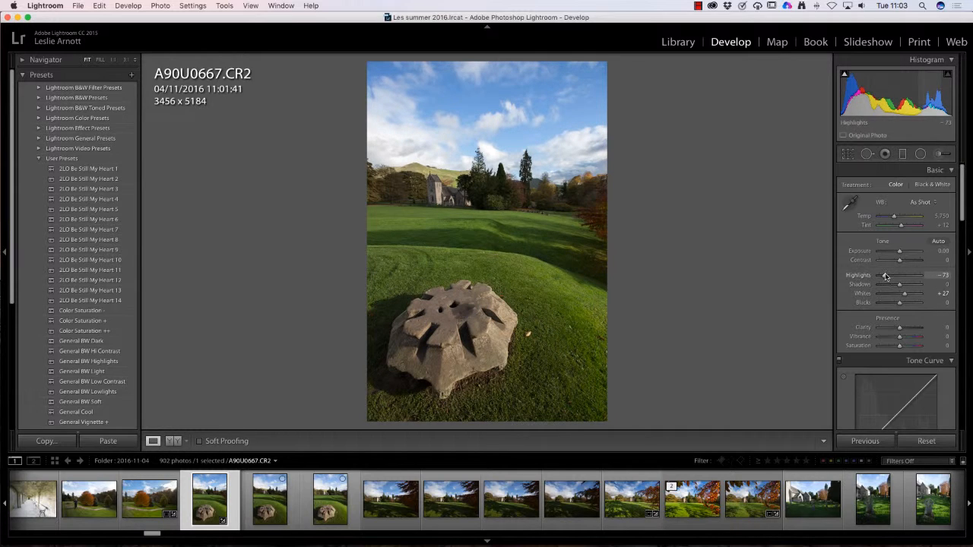
drag(900, 287, 909, 289)
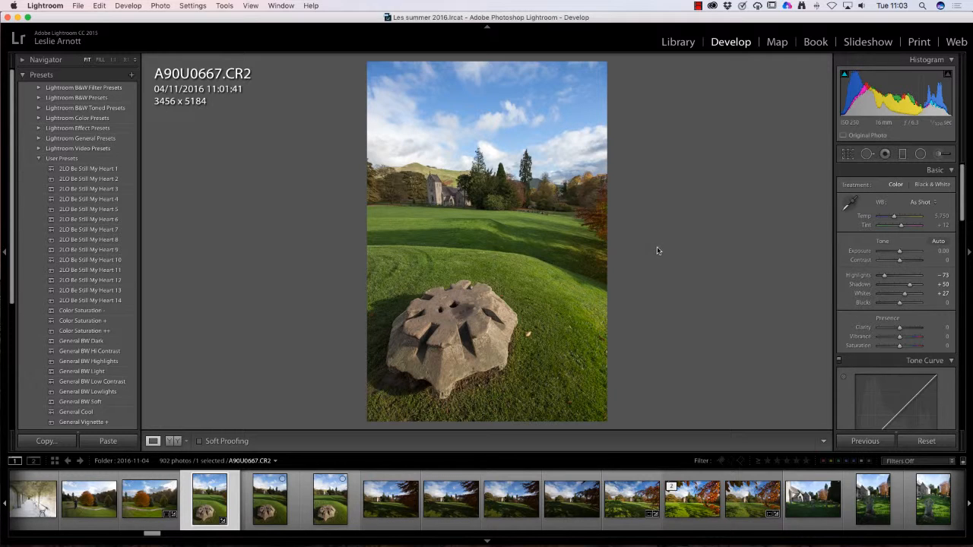
Send the adjusted photo to Adobe Photoshop CC 2017 for editing.
right_click(429, 220)
mouse_move(516, 290)
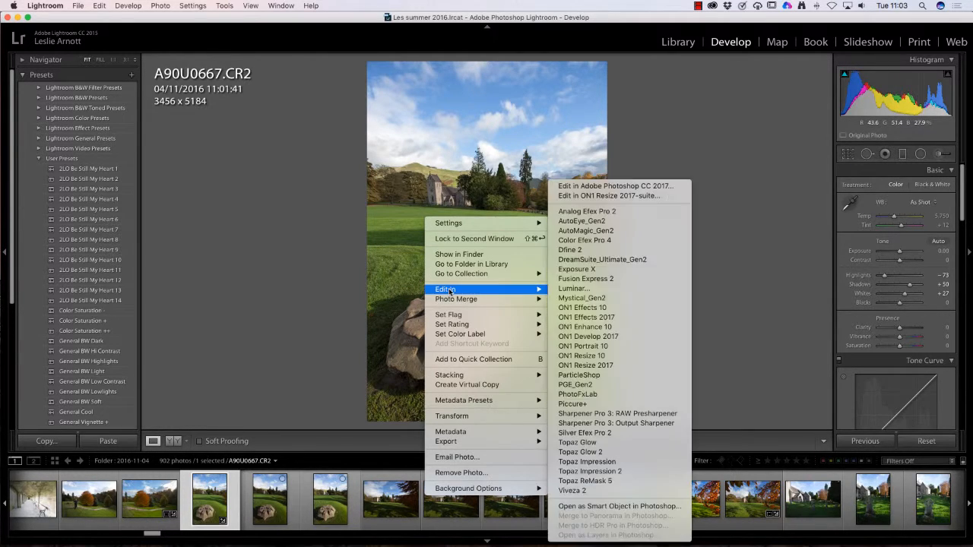
click(606, 186)
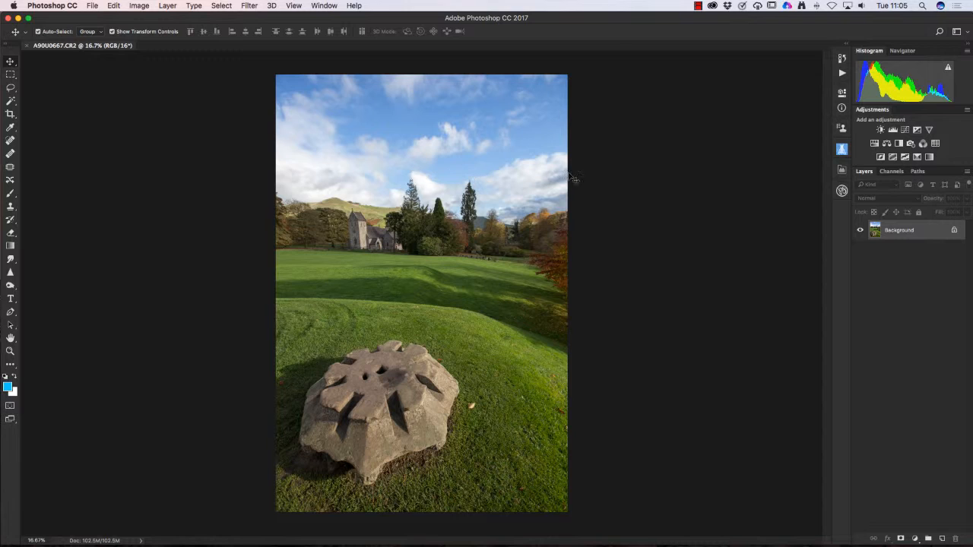
Duplicate the Background layer within the same document, keeping the name Background copy.
right_click(901, 233)
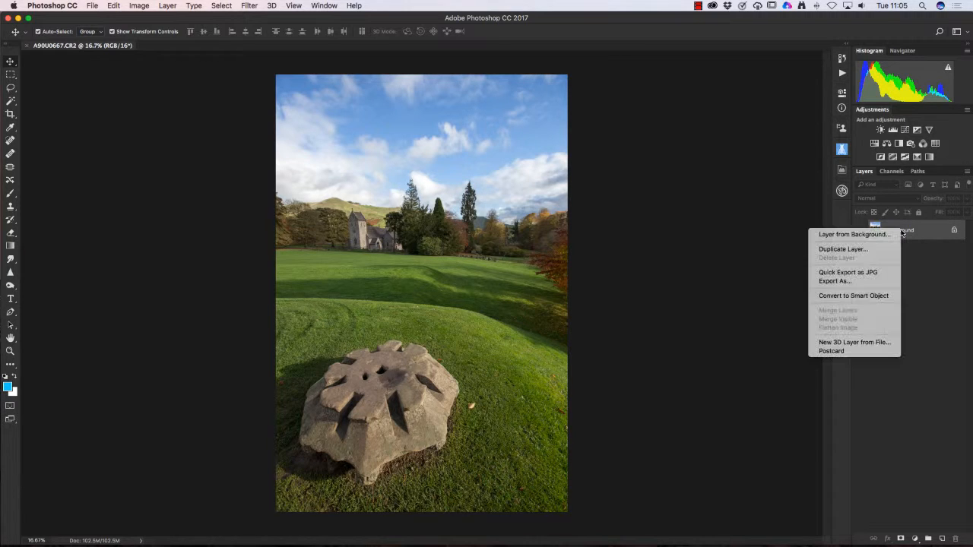
click(840, 249)
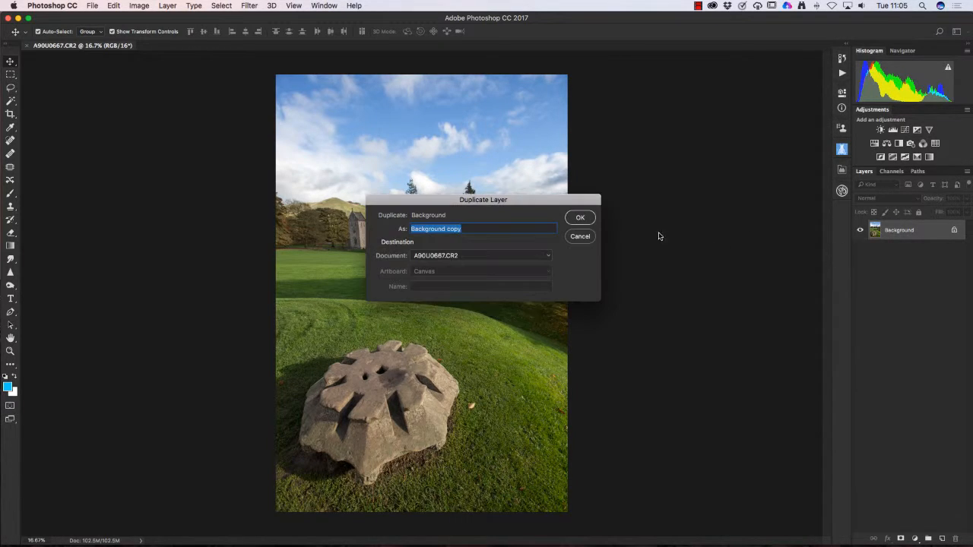
click(579, 220)
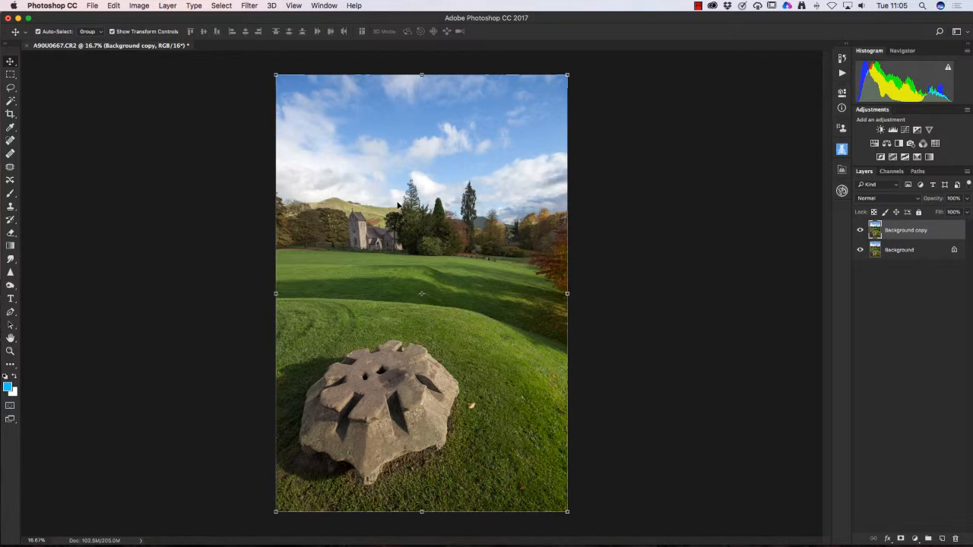
Select the full-width upper part of the photo with the Rectangular Marquee, from the sky down to the grass just below the church.
click(10, 75)
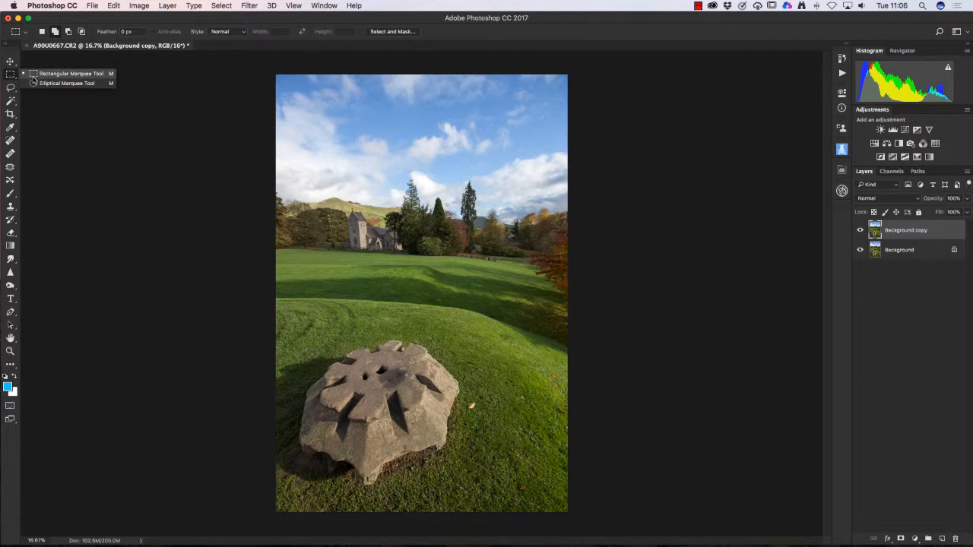
click(35, 73)
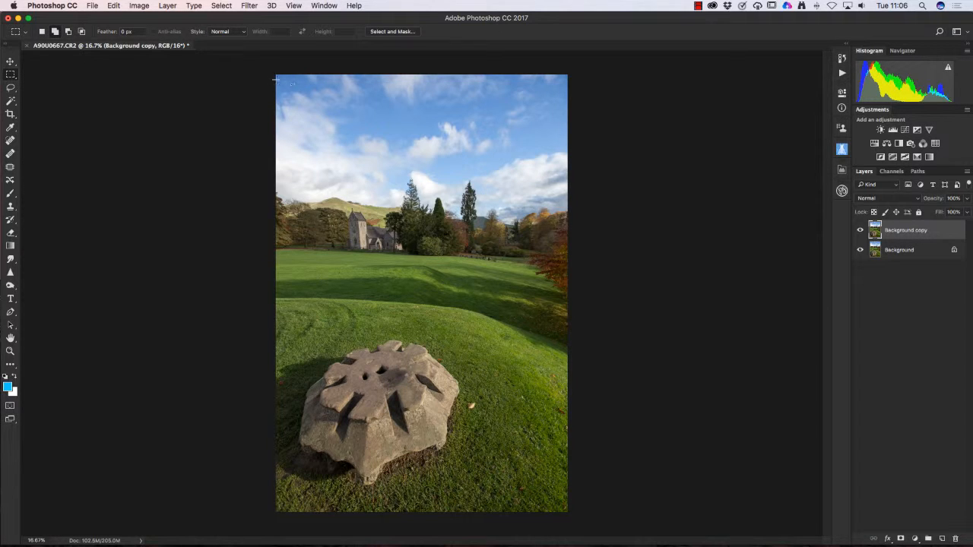
drag(275, 74, 566, 272)
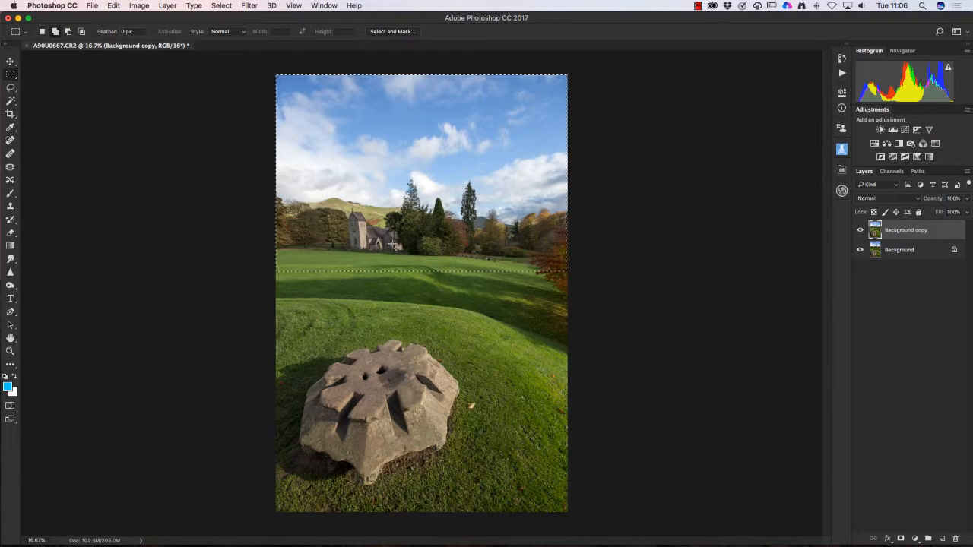
Extend the selection's lower edge into an uneven line across the grass using the Lasso in add mode with 20 px feather.
click(11, 89)
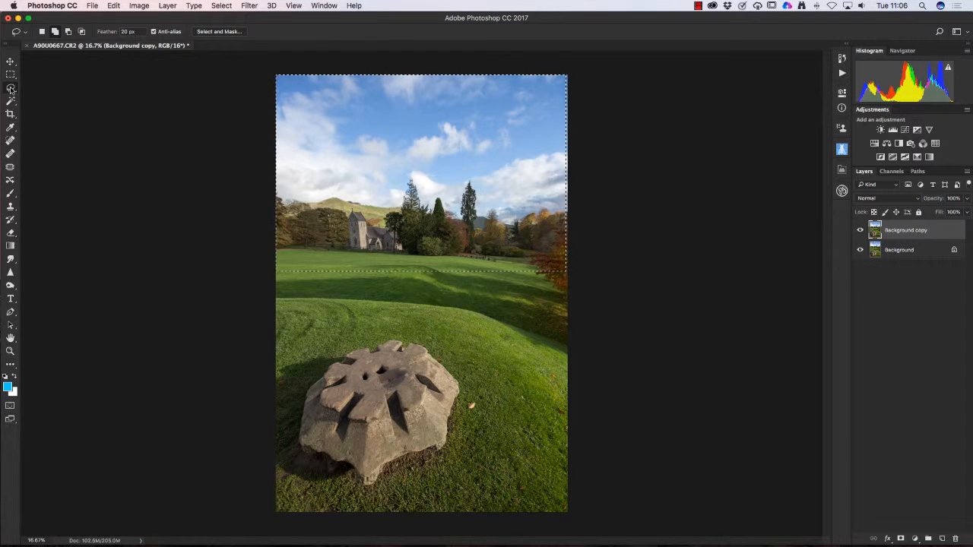
click(129, 31)
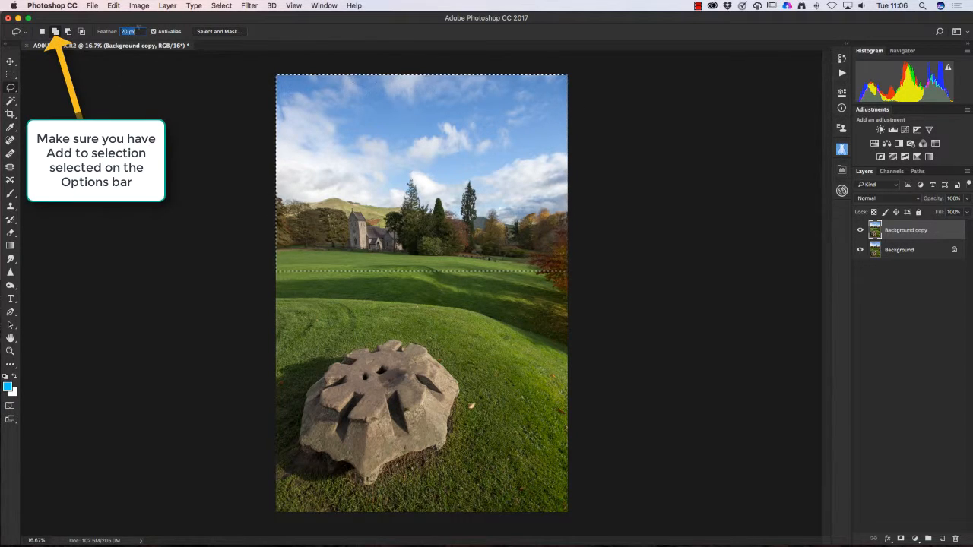
click(129, 31)
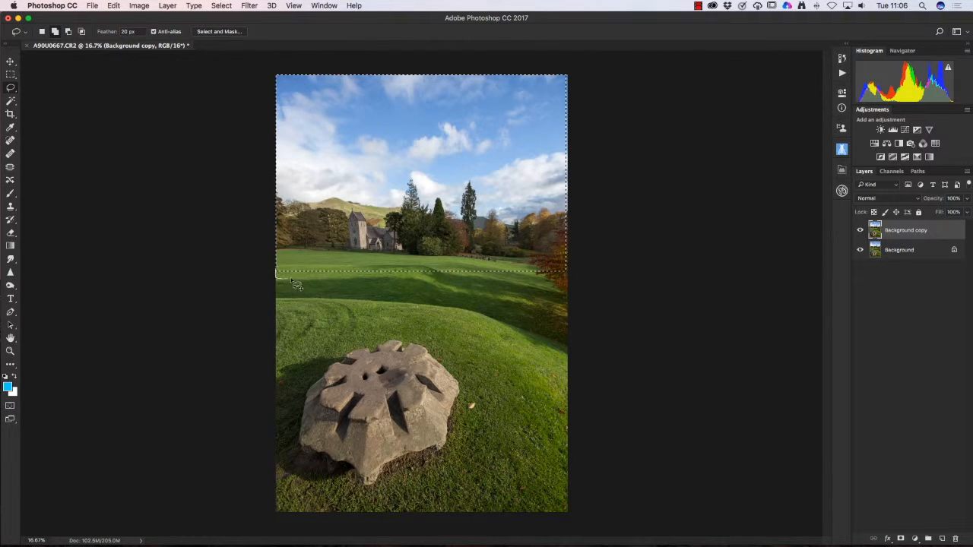
mouse_move(291, 279)
mouse_down()
mouse_move(461, 285)
mouse_move(564, 272)
mouse_move(319, 270)
mouse_up()
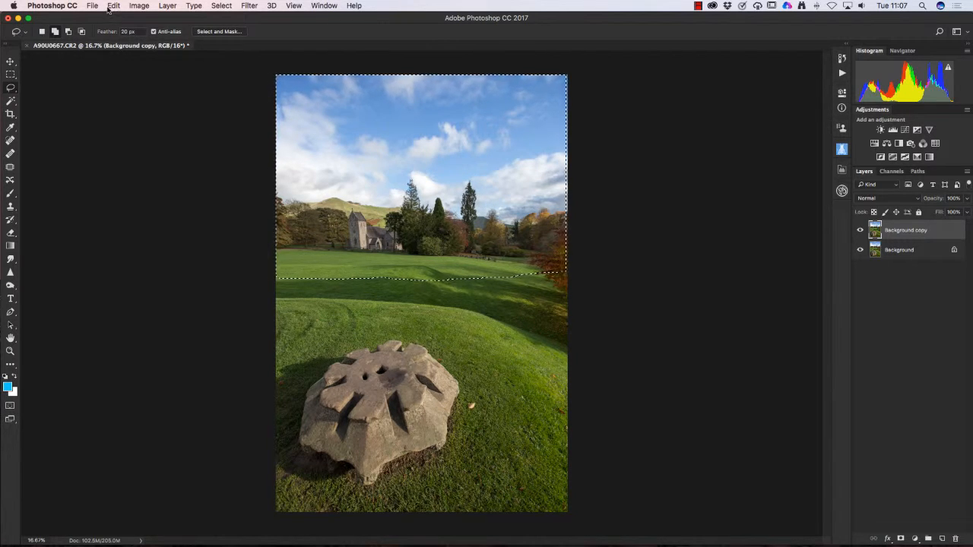
Copy the selected upper part of the photo to a new layer and inspect it alone by temporarily hiding both background layers.
click(113, 5)
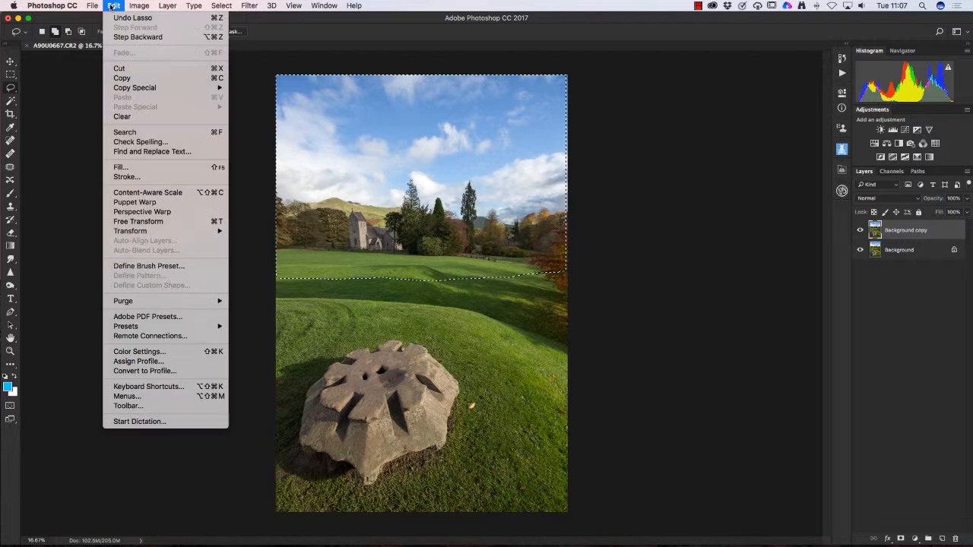
click(122, 78)
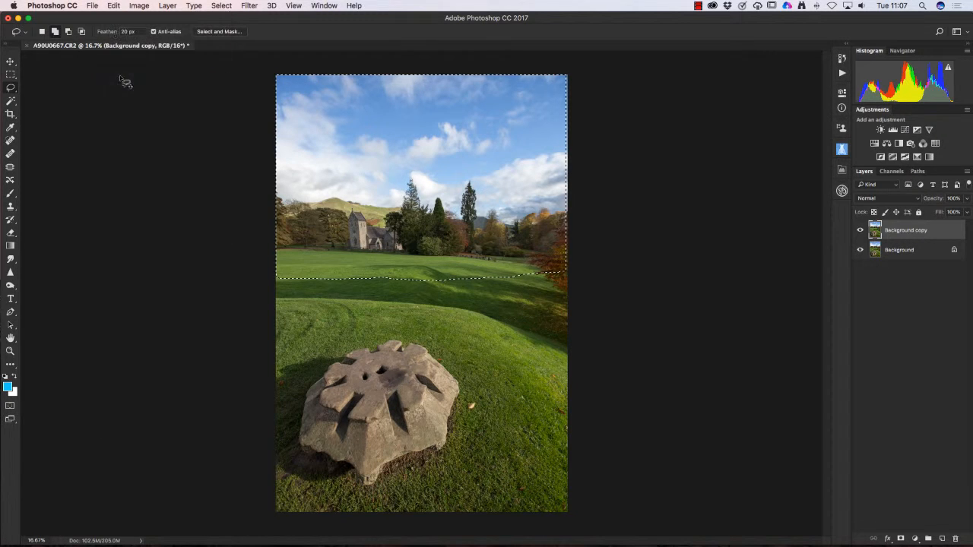
click(114, 5)
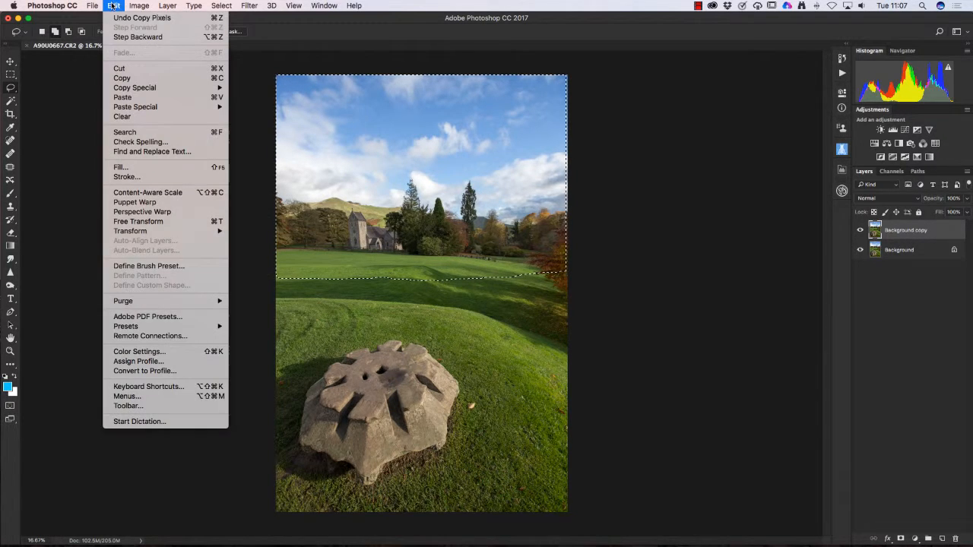
click(121, 97)
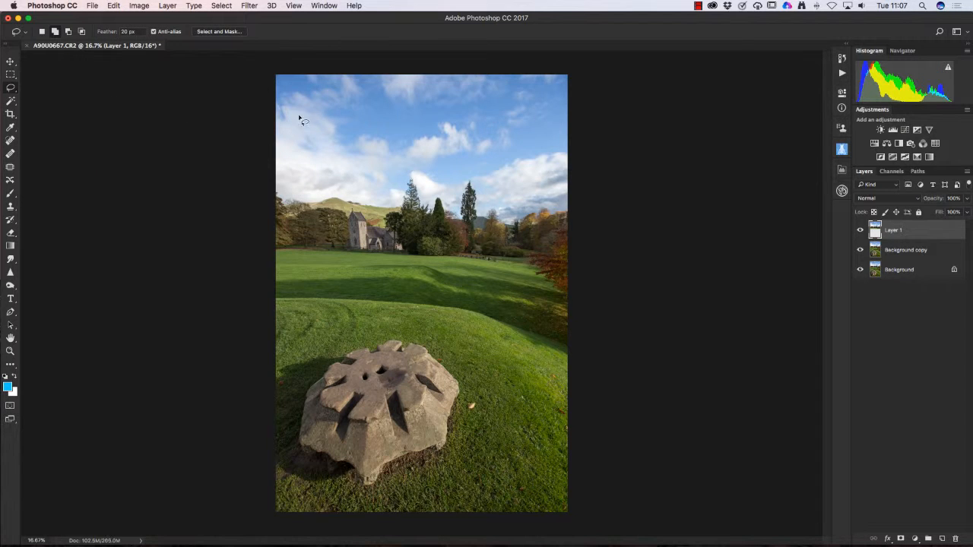
drag(860, 252, 860, 272)
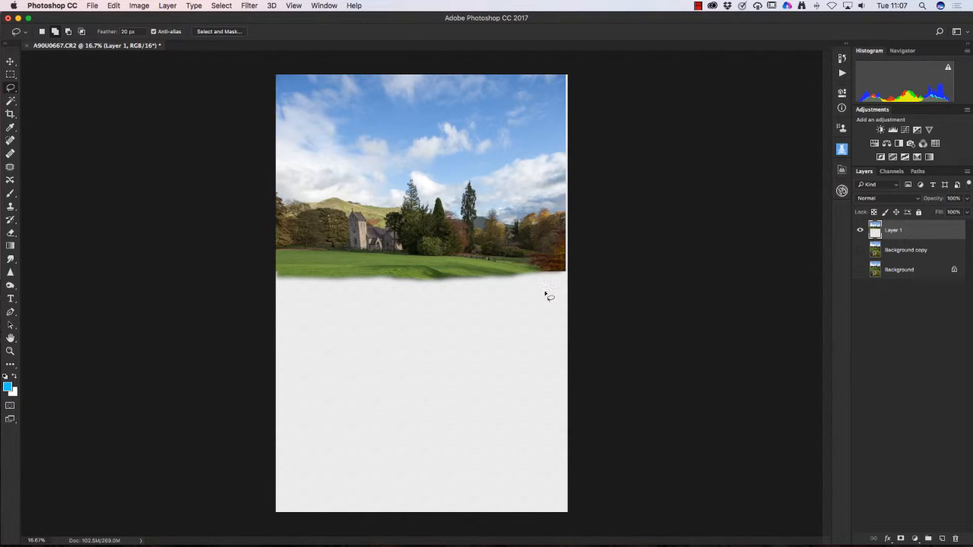
click(860, 251)
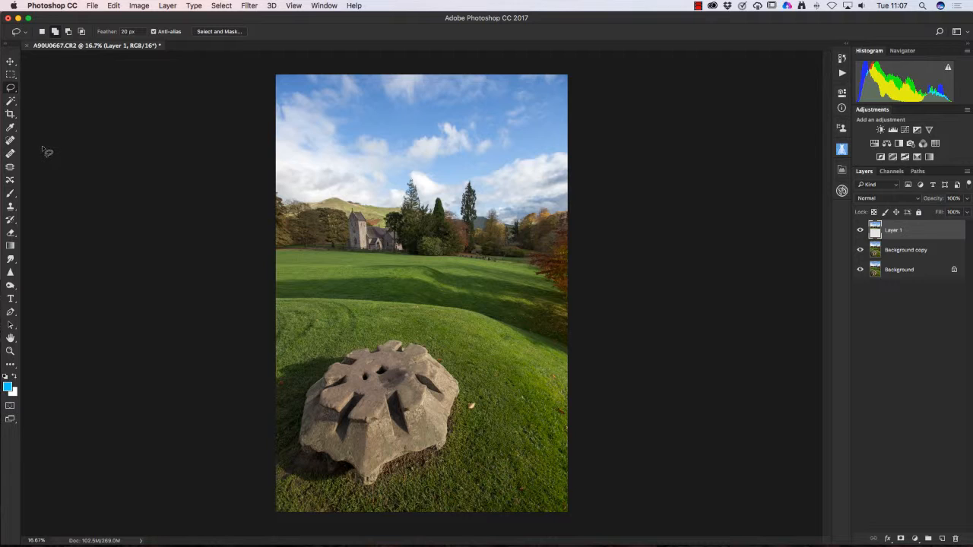
Turn off the Move tool's Auto-Select and distort the pasted layer by pulling its lower-left corner outward beyond the photo's left edge.
click(10, 63)
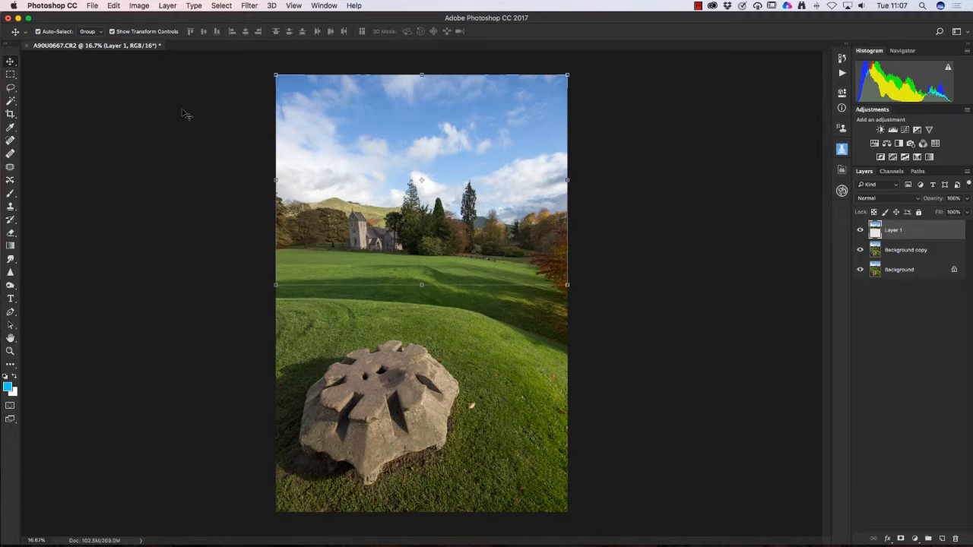
click(38, 33)
key(super)
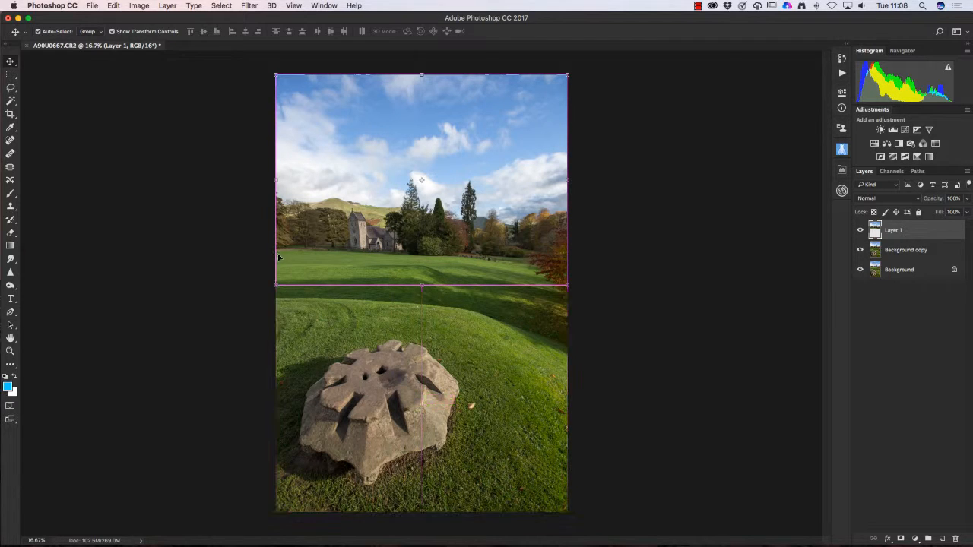
key(super)
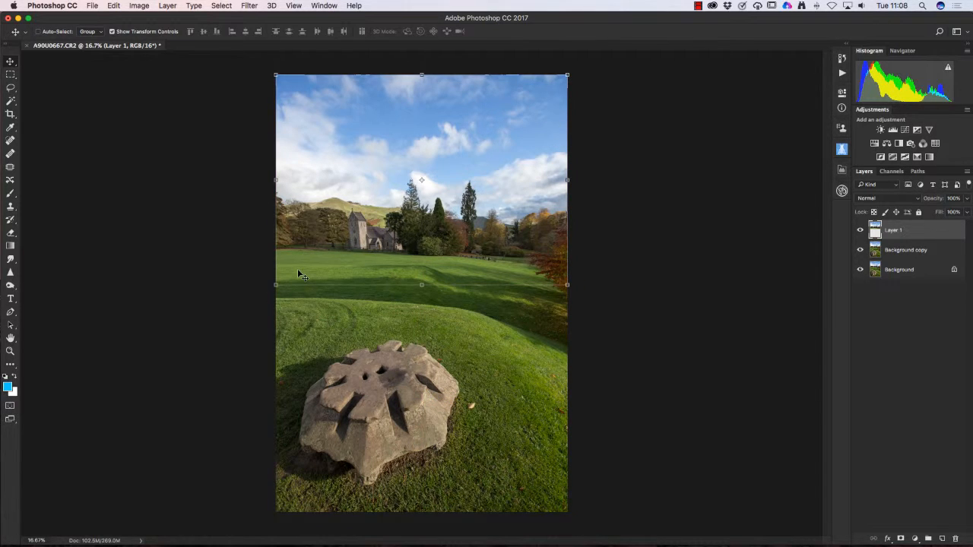
key(super)
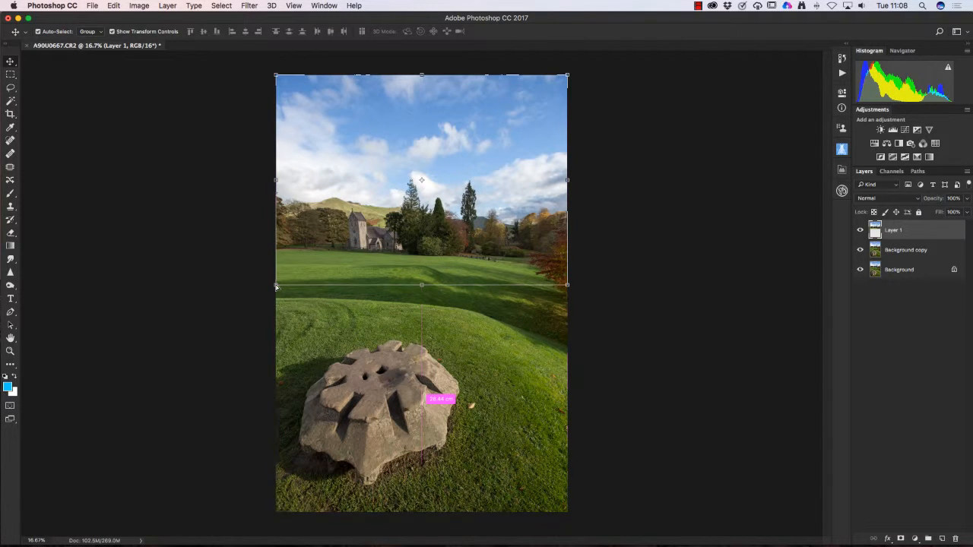
click(276, 286)
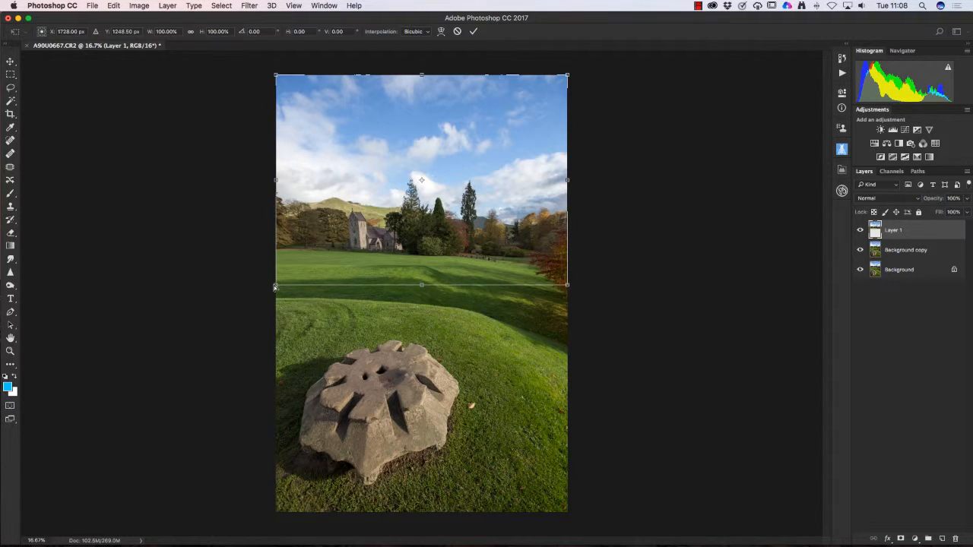
drag(275, 286, 256, 289)
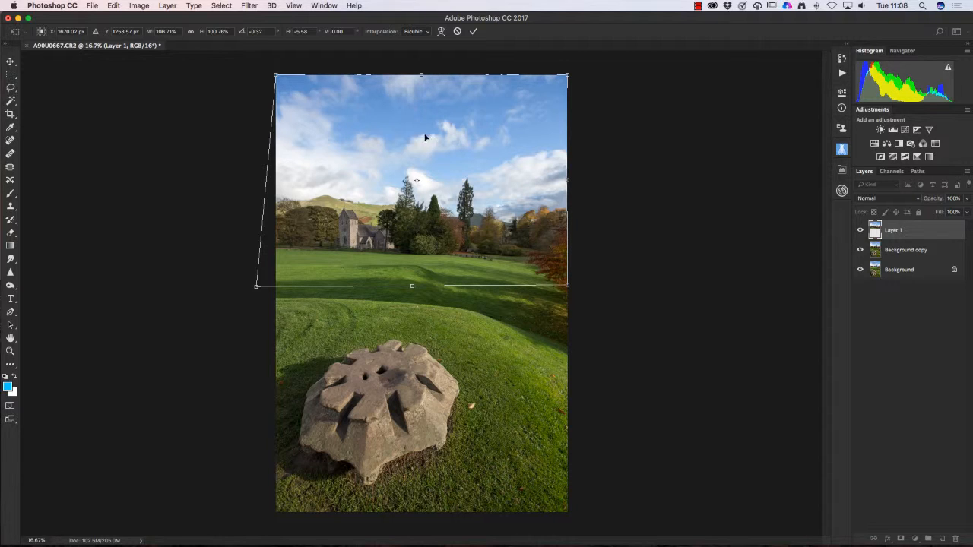
Distort Layer 1 by pulling its lower corners outward and down and its upper corners slightly outward, then apply the transform.
drag(422, 74, 419, 76)
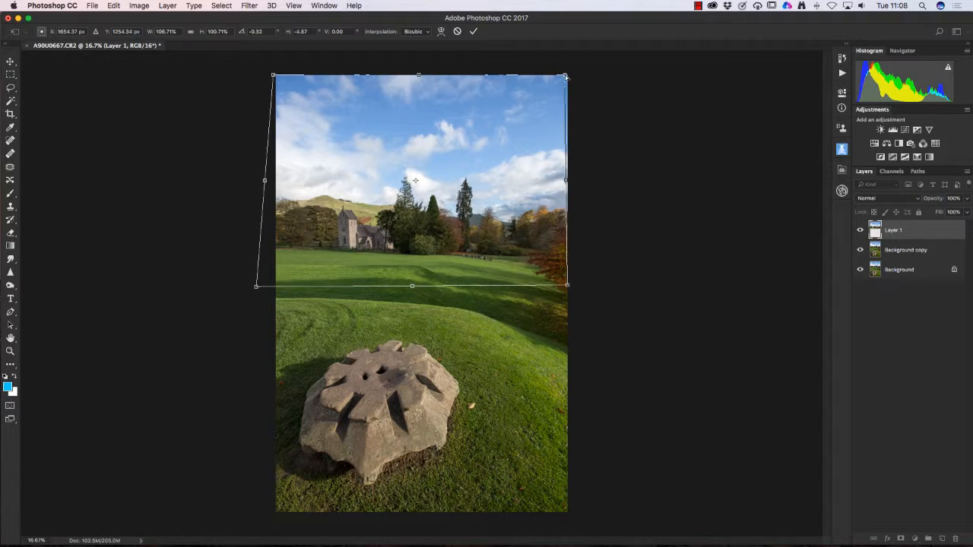
mouse_move(564, 77)
mouse_down()
mouse_move(567, 66)
mouse_move(570, 74)
mouse_up()
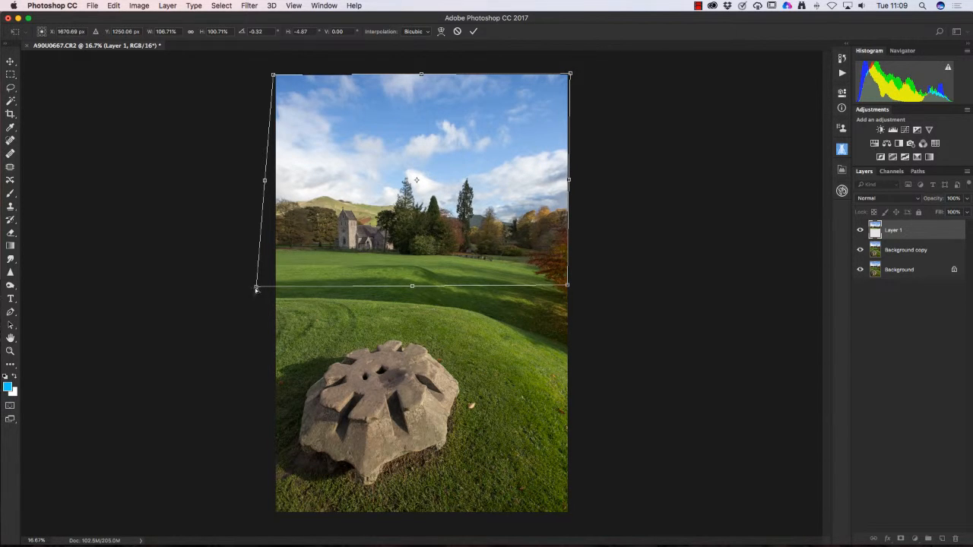
drag(256, 290, 248, 303)
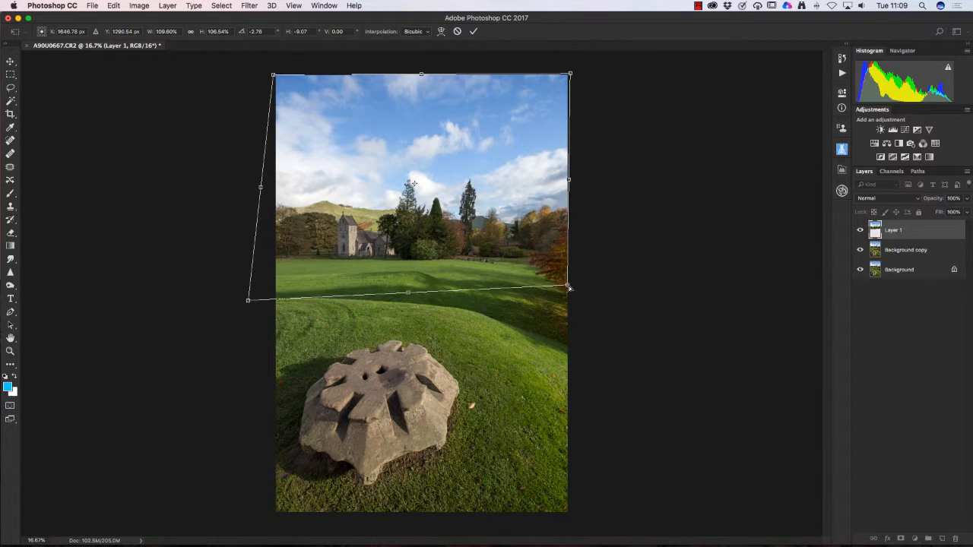
drag(570, 288, 585, 294)
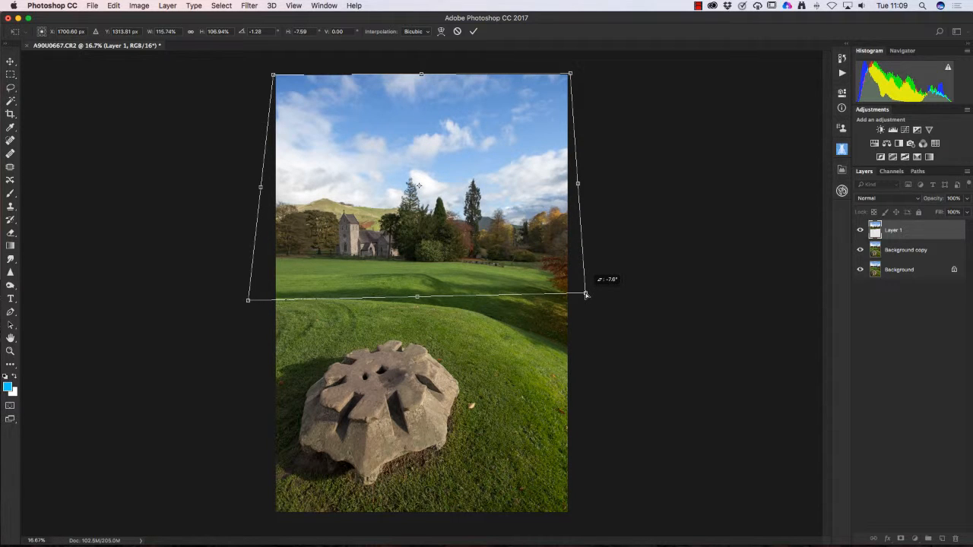
drag(585, 295, 585, 293)
drag(274, 77, 266, 74)
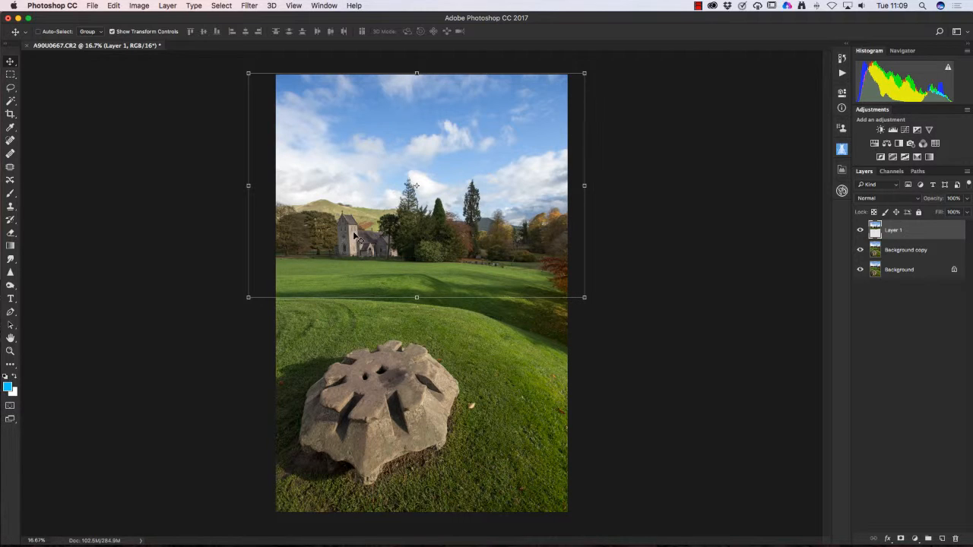
Outline the church tower, including its rooftop cross and the low annex beside it, with the Polygonal Lasso at 0 px feather.
click(11, 351)
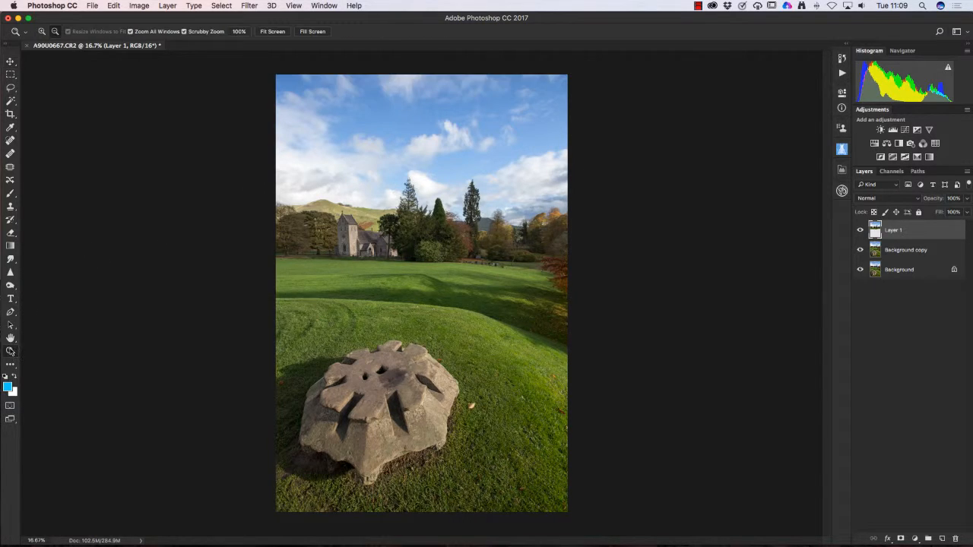
click(342, 227)
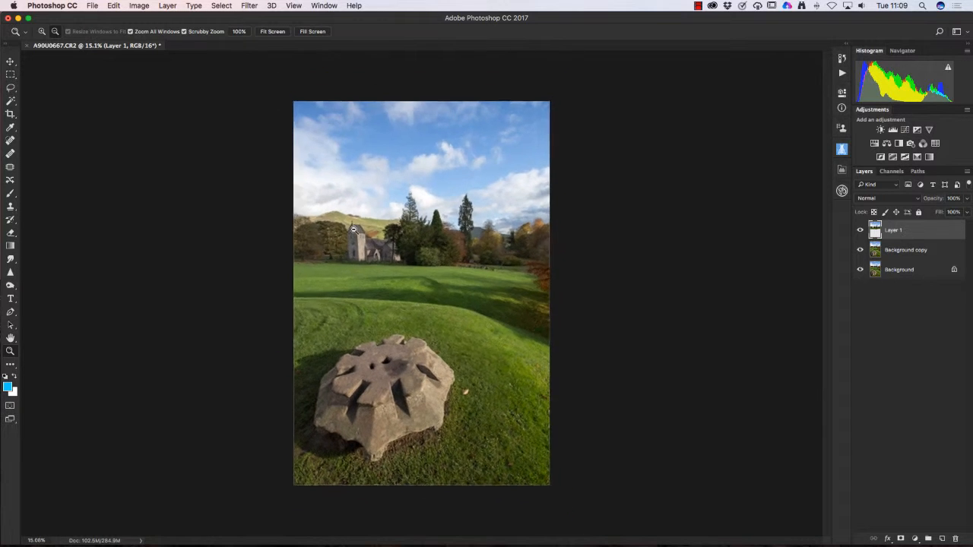
click(43, 32)
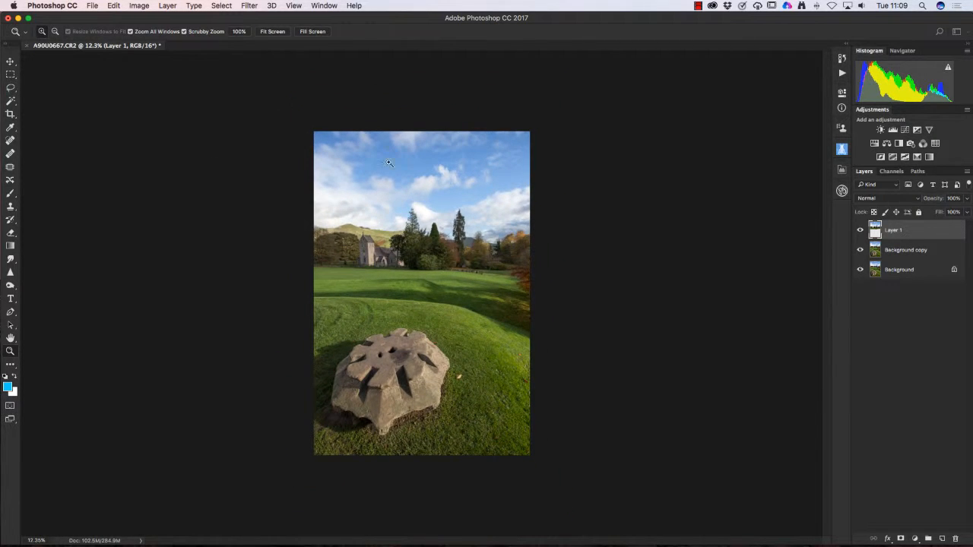
drag(380, 254, 440, 251)
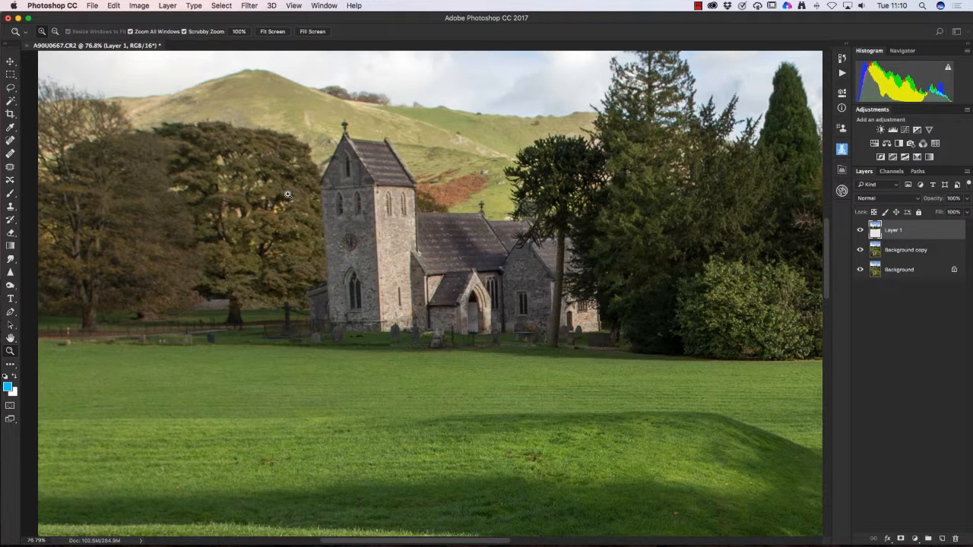
click(10, 89)
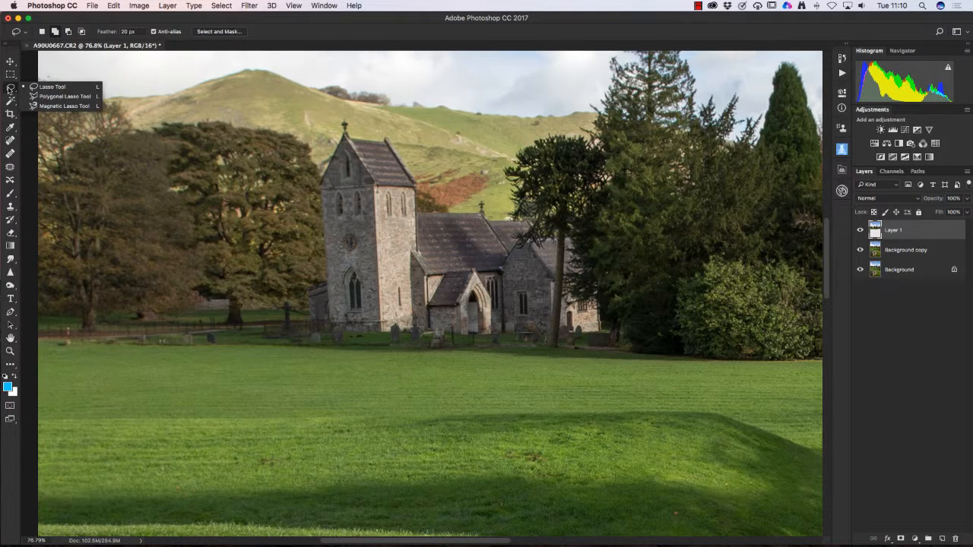
click(54, 97)
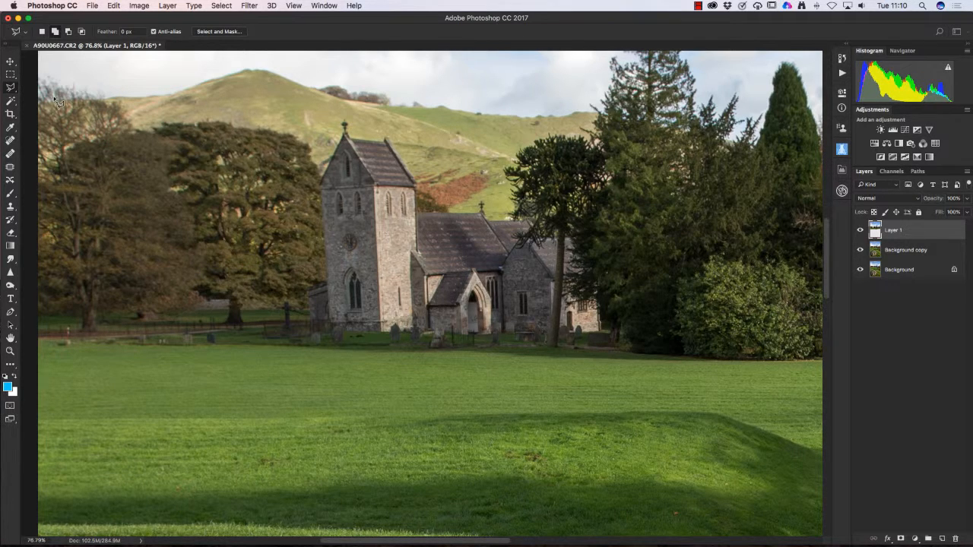
click(307, 294)
click(327, 288)
click(317, 187)
click(344, 136)
click(341, 119)
click(350, 119)
click(353, 139)
click(385, 140)
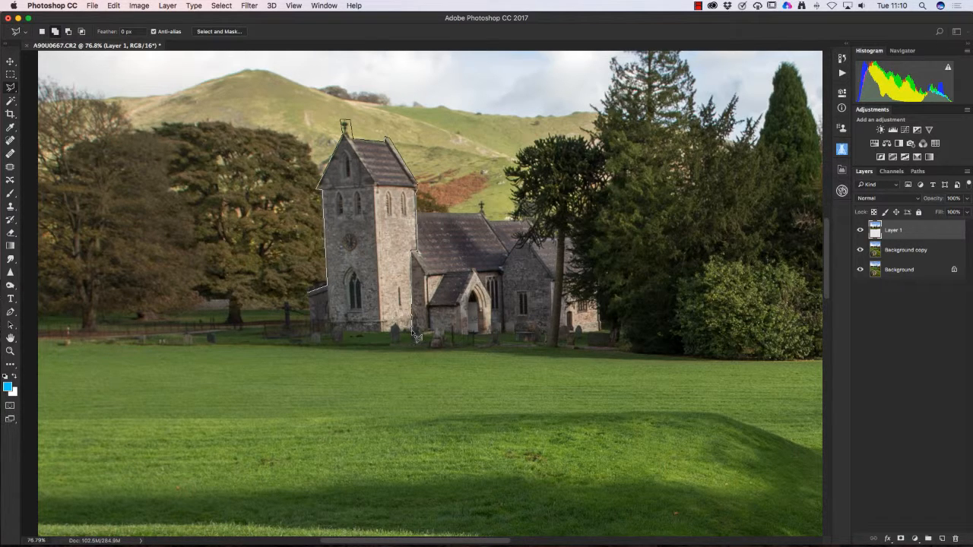
click(411, 332)
click(312, 333)
double_click(307, 297)
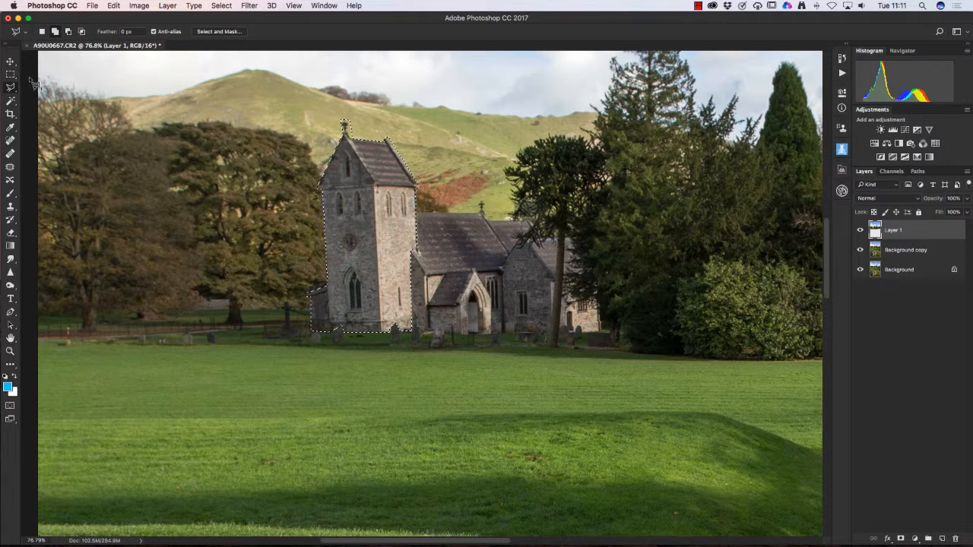
Straighten the selected church tower by distorting its lower-left corner outward, apply the transform and deselect.
click(11, 62)
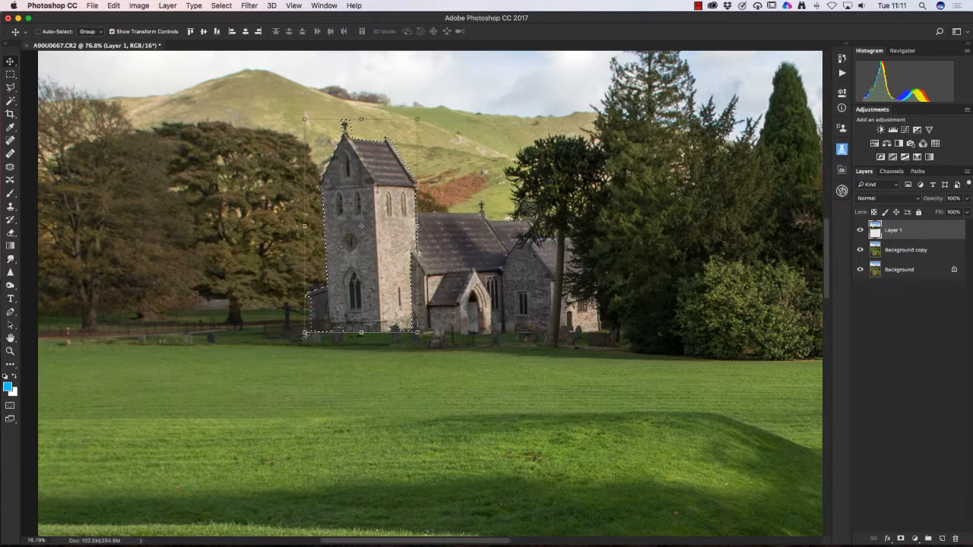
key(super)
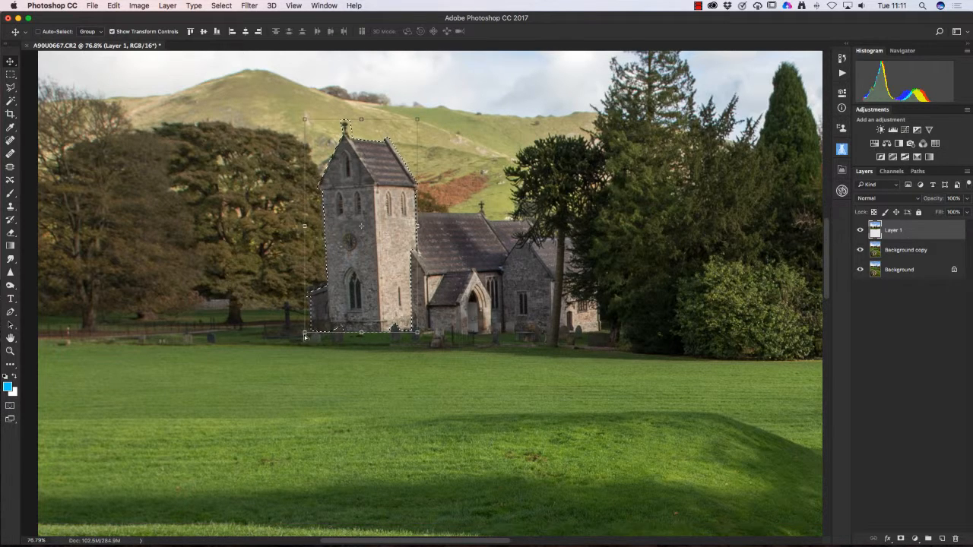
key(super)
drag(304, 334, 298, 333)
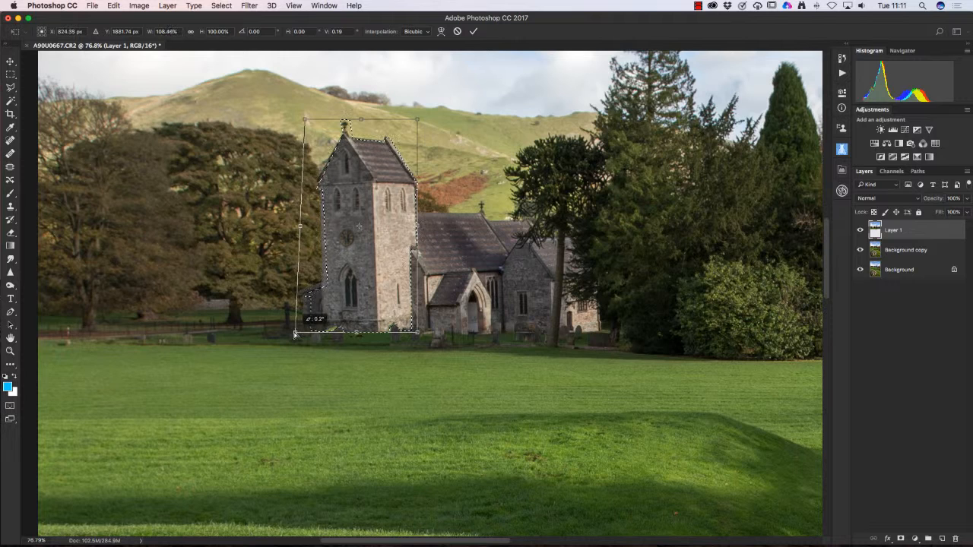
drag(295, 334, 294, 333)
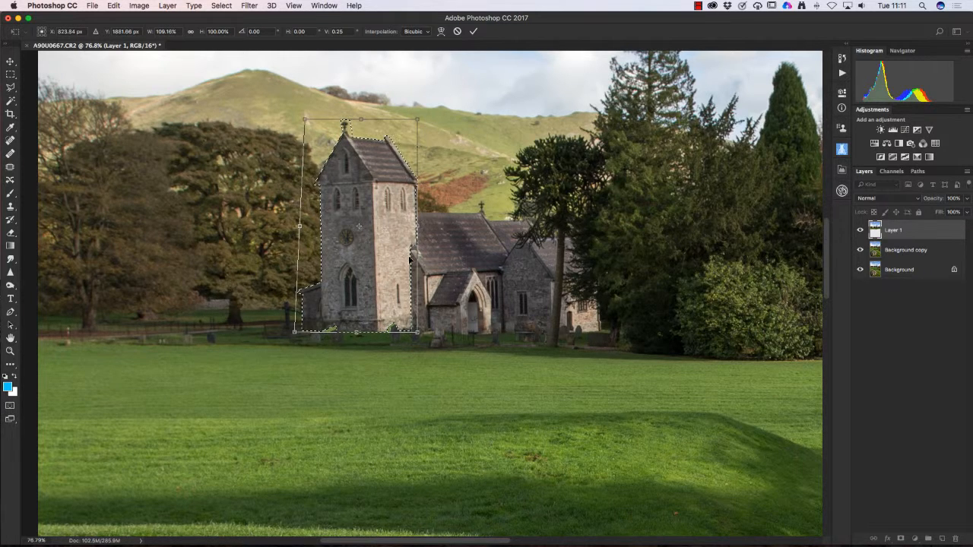
click(473, 32)
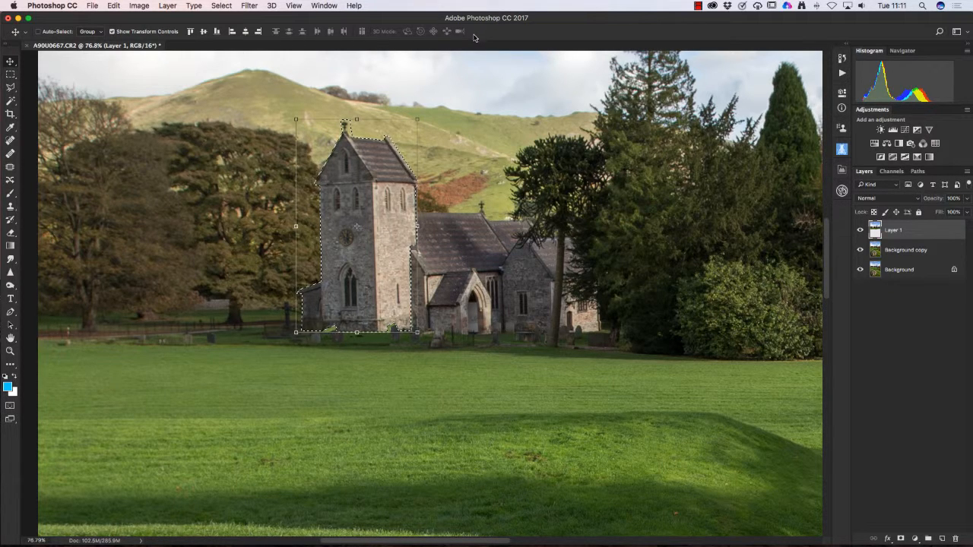
click(220, 6)
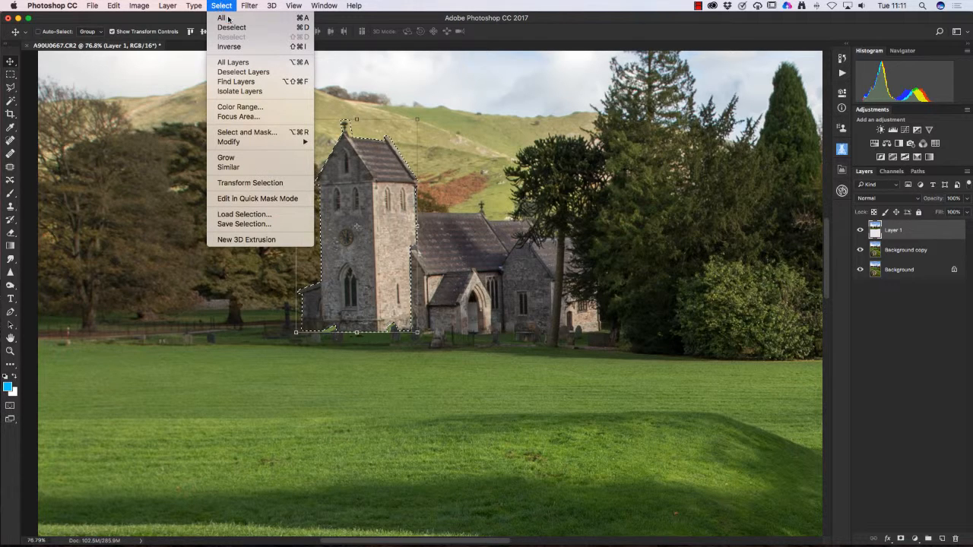
click(231, 28)
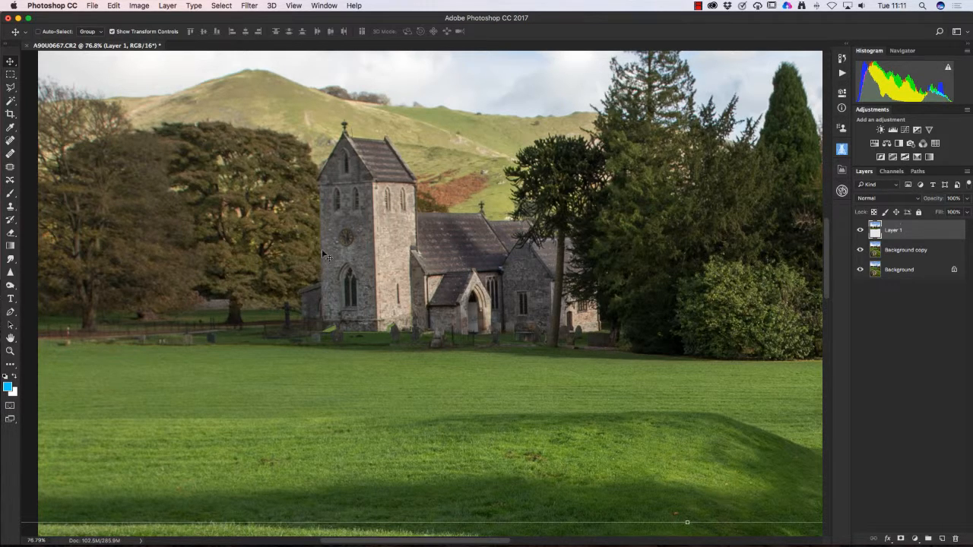
Inspect the gaps at the tower's base up close and merge Layer 1 down into the Background copy layer.
click(10, 351)
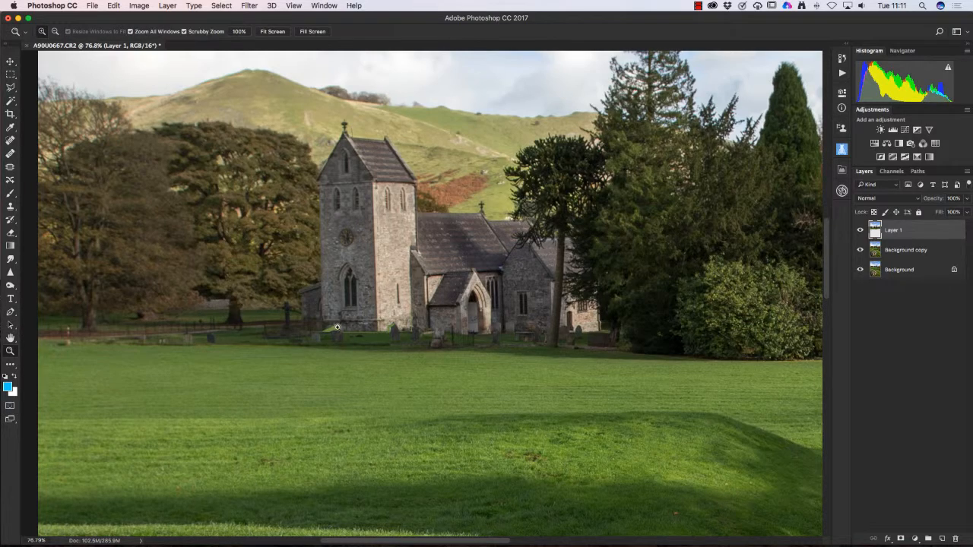
drag(332, 327, 374, 335)
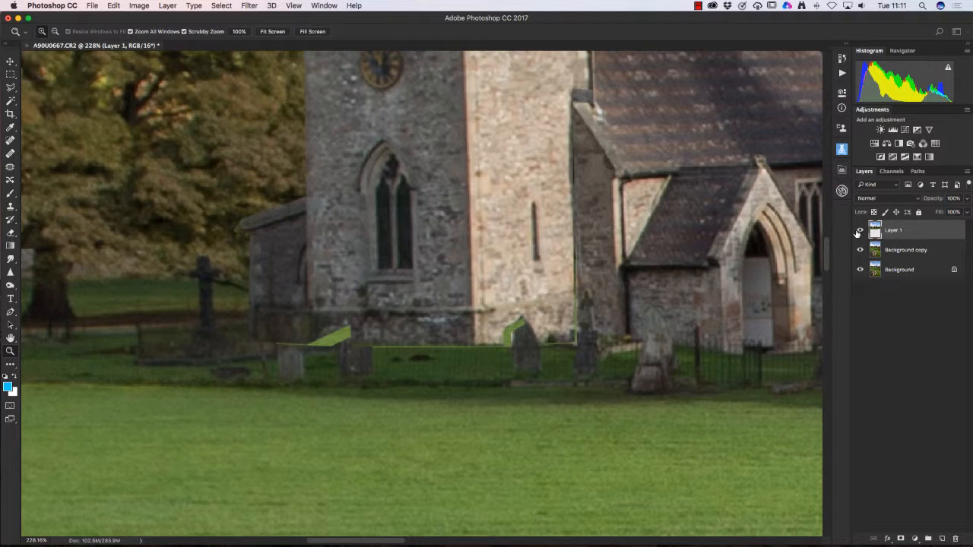
right_click(903, 231)
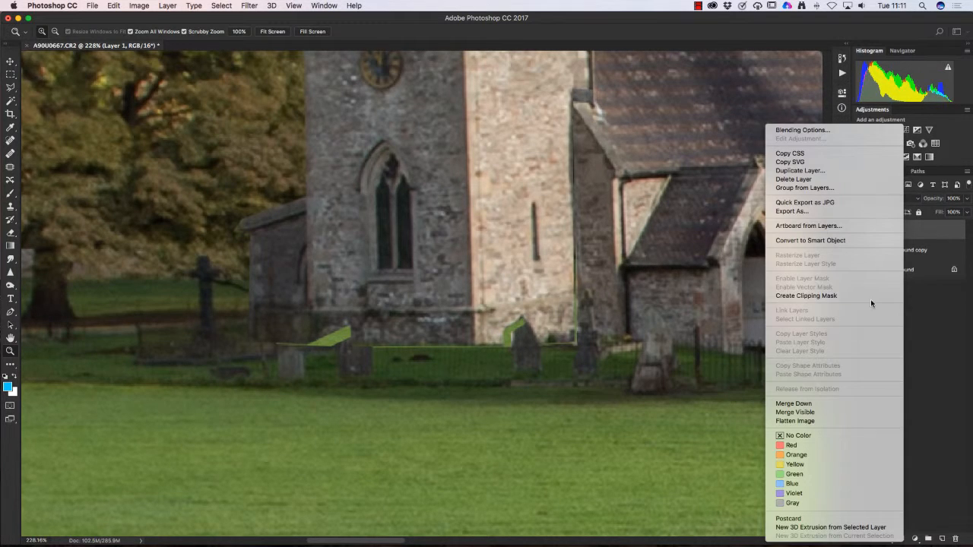
click(795, 404)
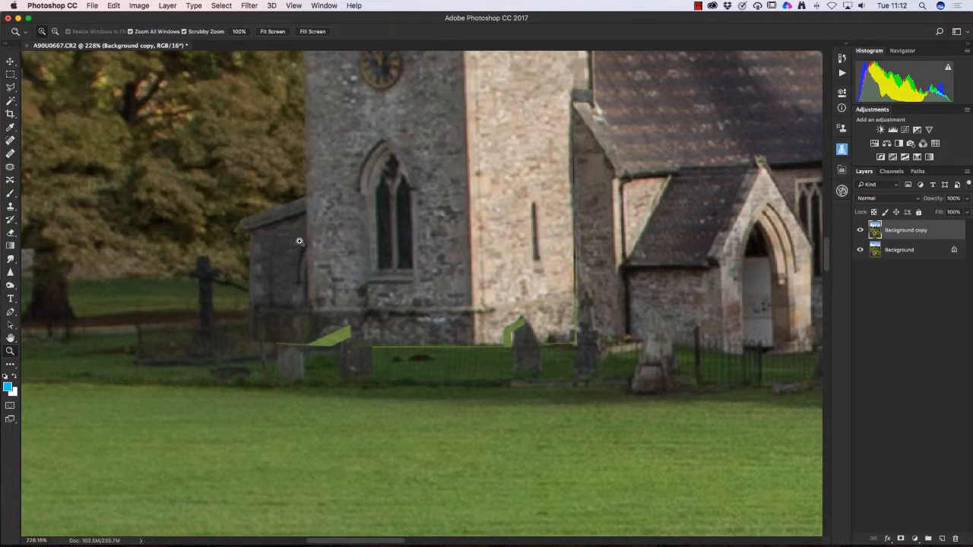
Set up the Clone Stamp with a very small brush and 100% opacity.
click(10, 207)
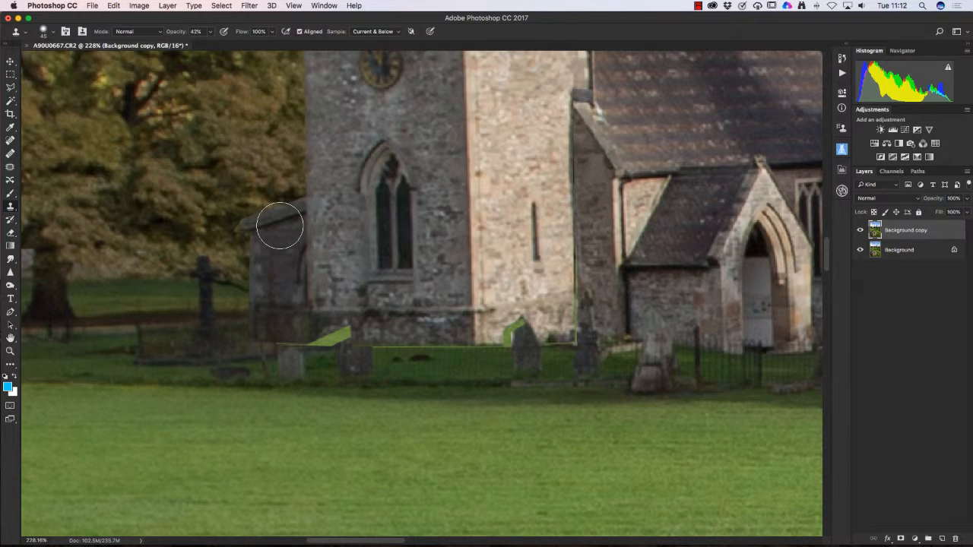
key(bracketleft)
key(bracketleft)
key(bracketleft)
key(bracketleft)
key(bracketleft)
key(bracketleft)
key(bracketleft)
key(bracketright)
key(bracketright)
key(bracketleft)
key(bracketleft)
key(bracketleft)
click(209, 32)
drag(210, 44, 254, 48)
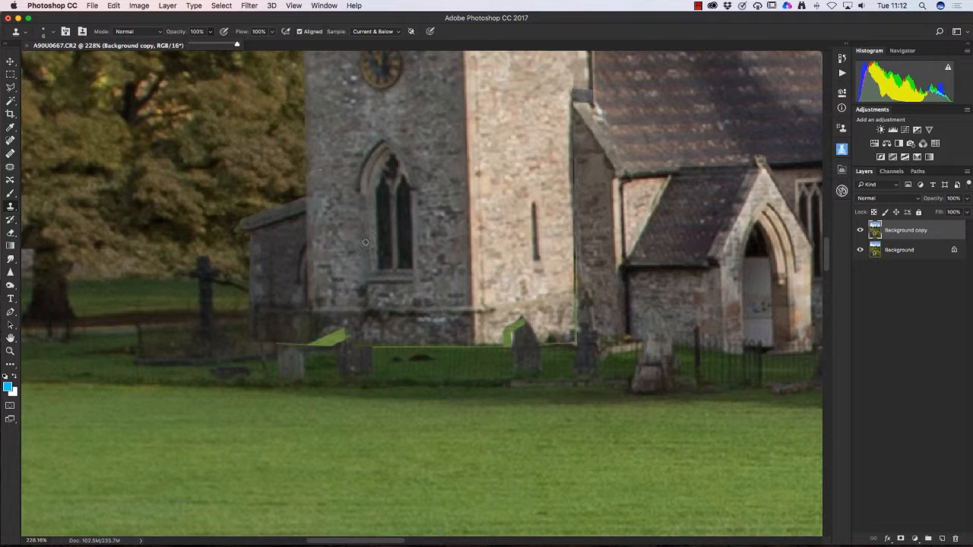
Clone nearby stonework over the bright green gaps along the base of the church tower.
alt+click(354, 336)
drag(344, 331, 334, 345)
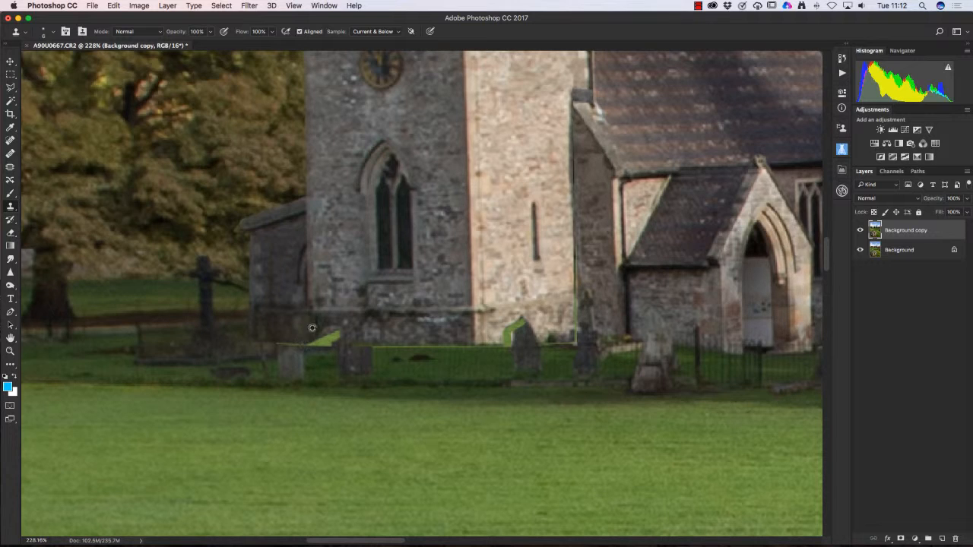
drag(310, 344, 329, 336)
alt+click(325, 323)
alt+click(332, 324)
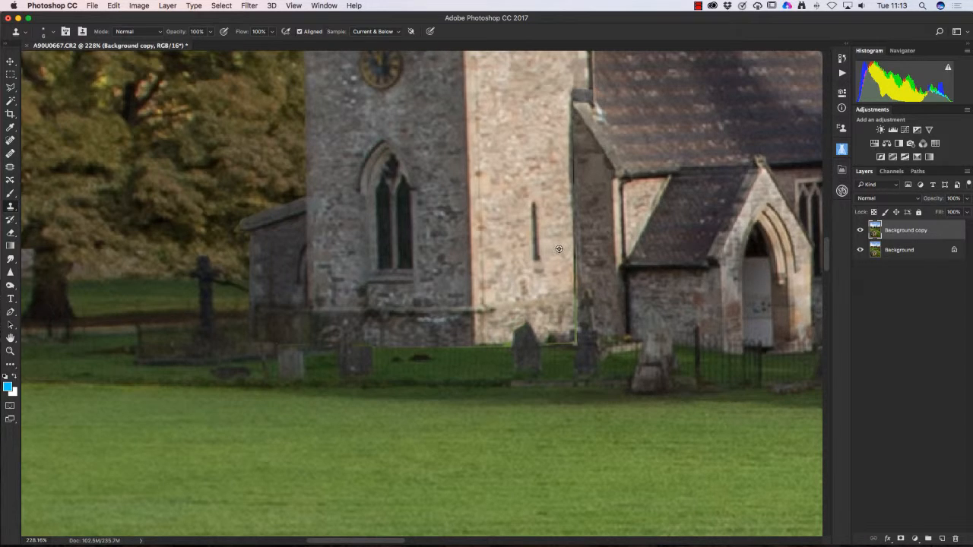
Clone out the green seam down the tower's right edge, from the side roof to the gravestones.
drag(571, 247, 573, 295)
scroll(553, 107, up, 5)
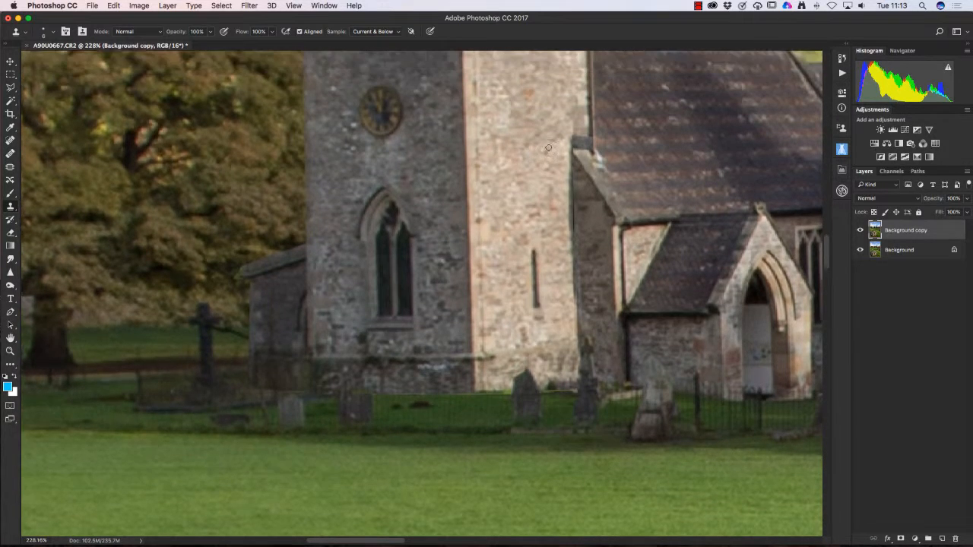
scroll(555, 150, down, 3)
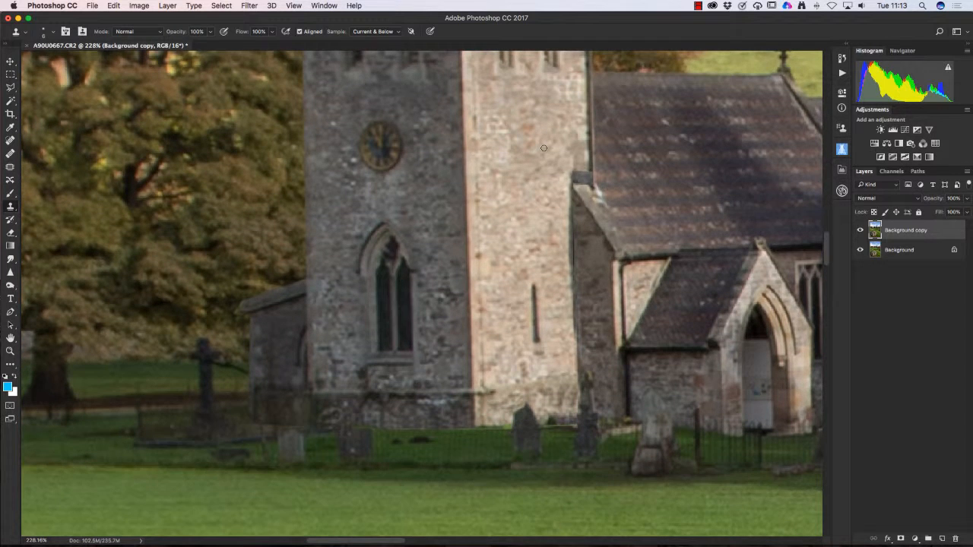
scroll(567, 153, down, 2)
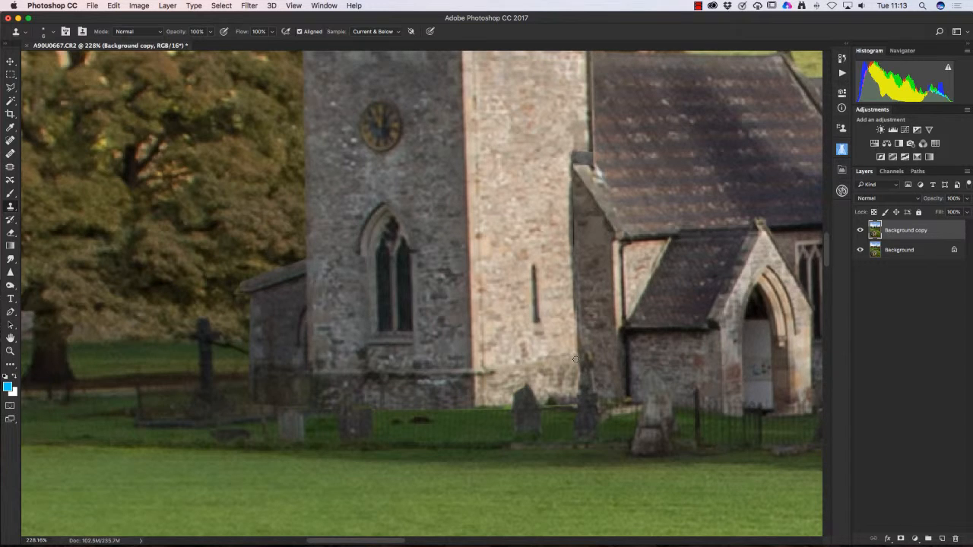
shift+click(575, 360)
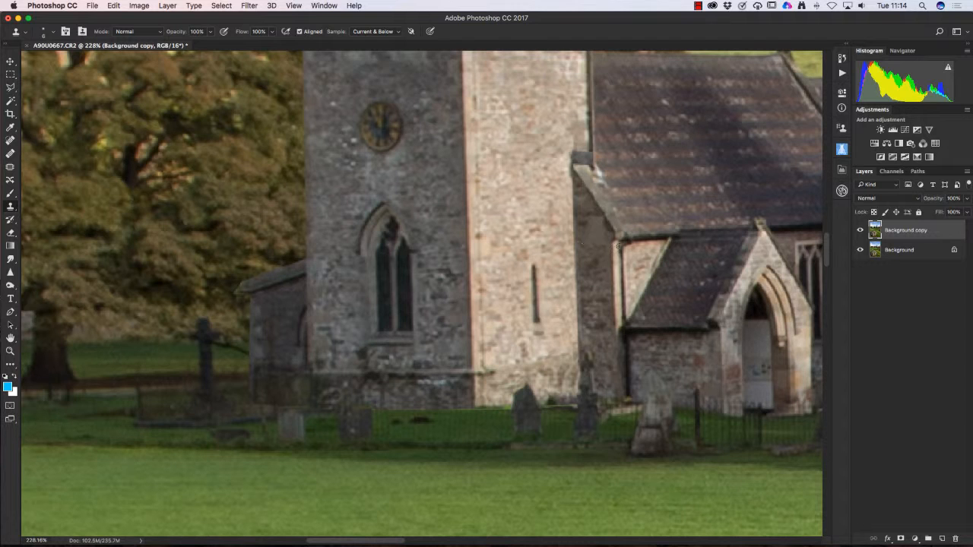
Fit the whole photo in view and compare before and after by hiding and reshowing the Background copy layer.
double_click(10, 339)
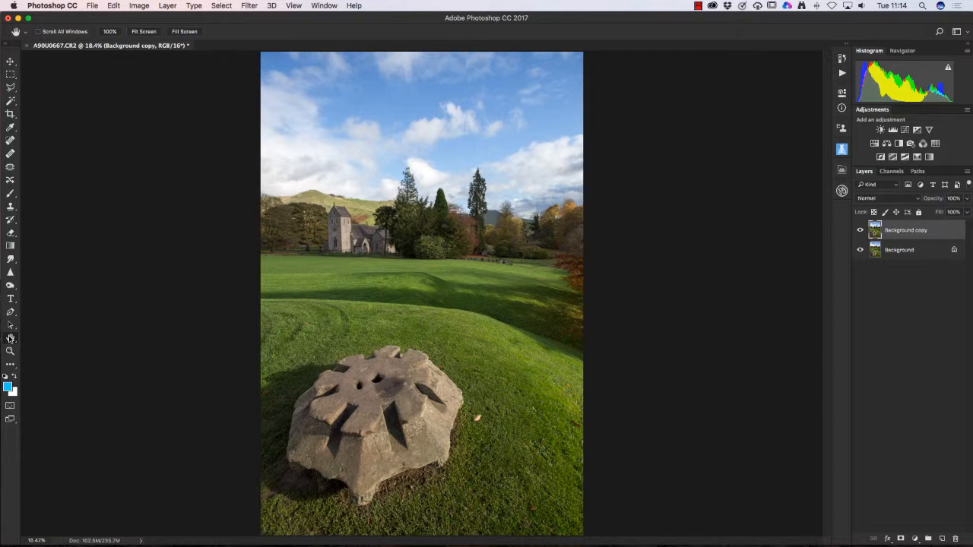
click(860, 231)
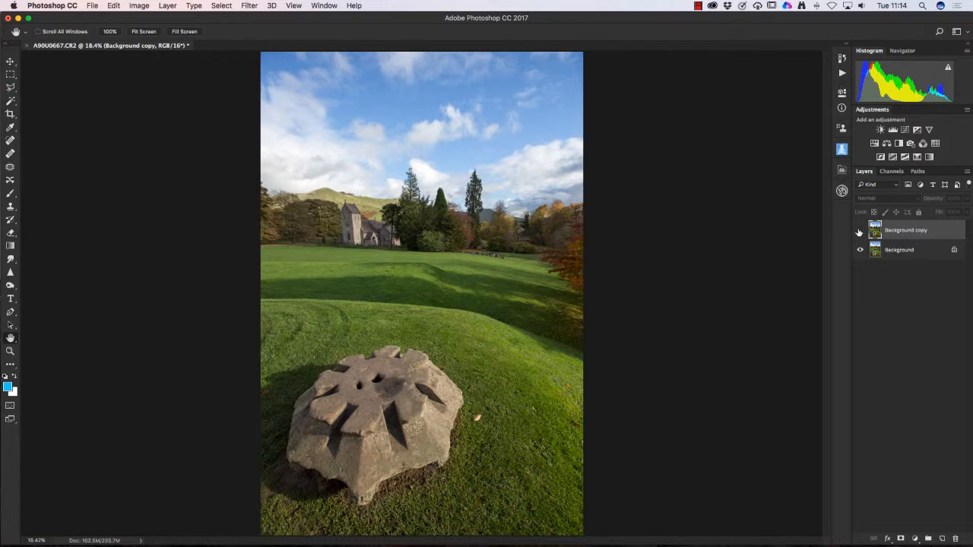
click(860, 232)
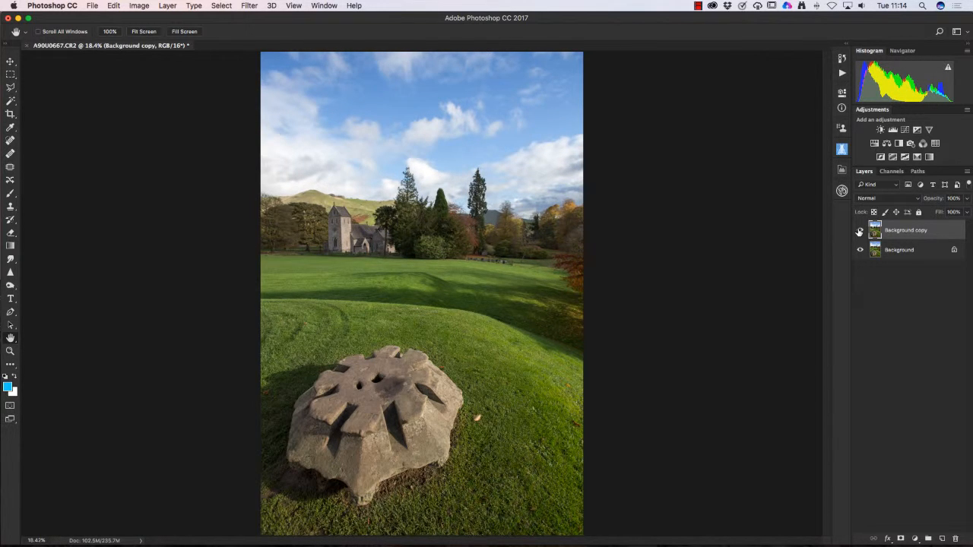
Compare the straightened church and trees with the original by repeatedly hiding and showing the Background copy layer.
click(860, 231)
click(860, 231)
click(860, 231)
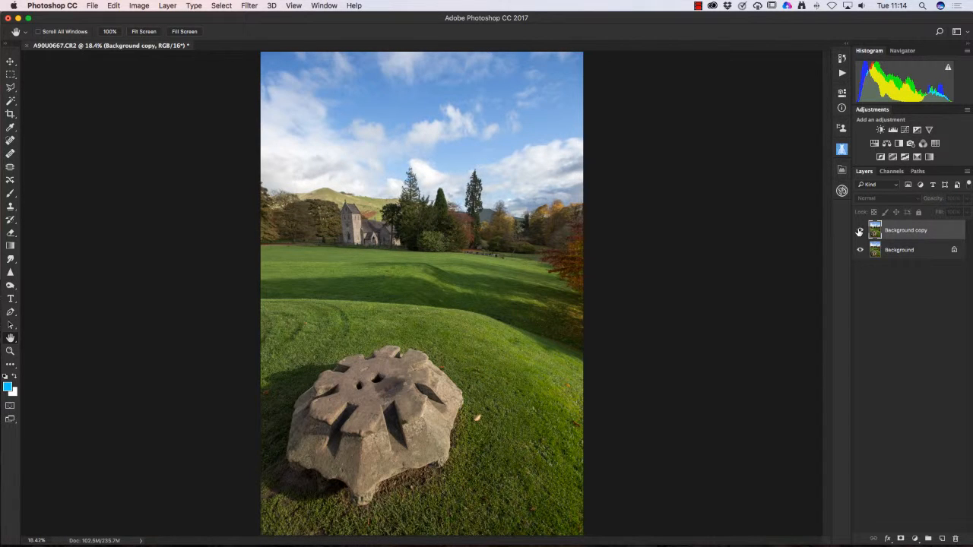
click(859, 231)
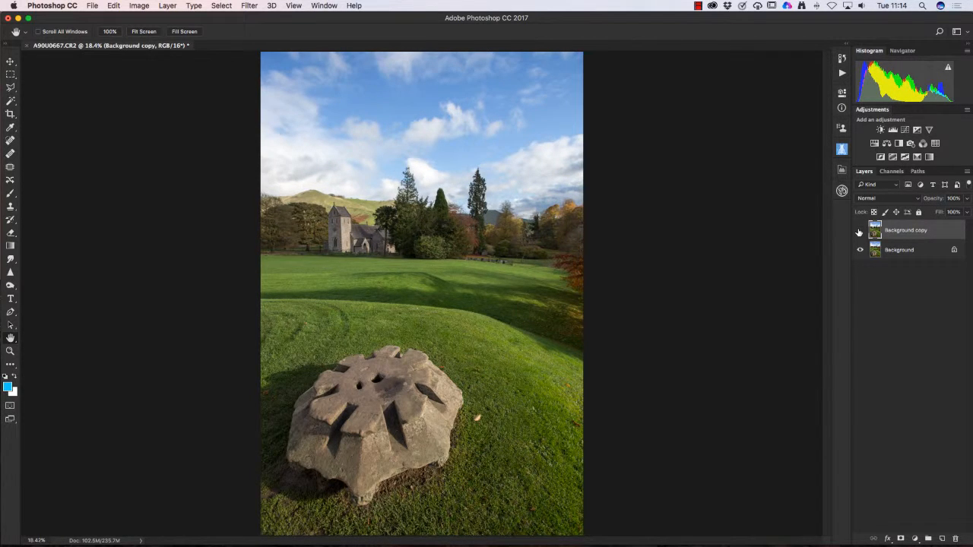
click(859, 231)
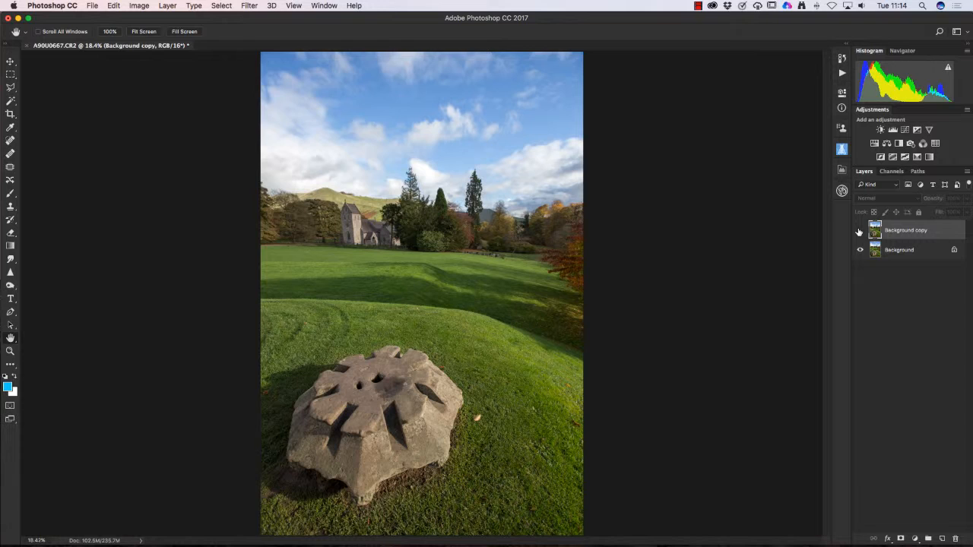
click(860, 231)
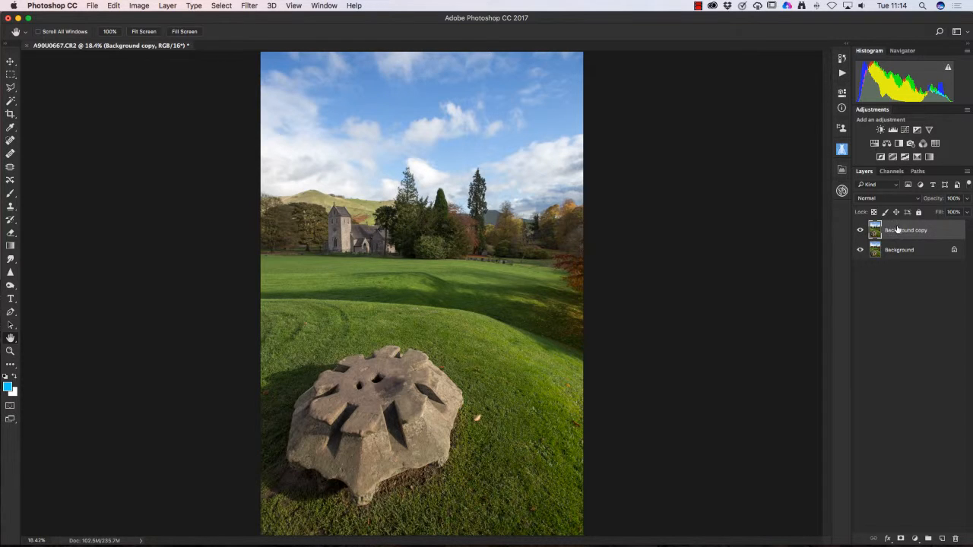
Add a white layer mask to the Background copy layer and lower the layer's opacity to 40%.
click(900, 538)
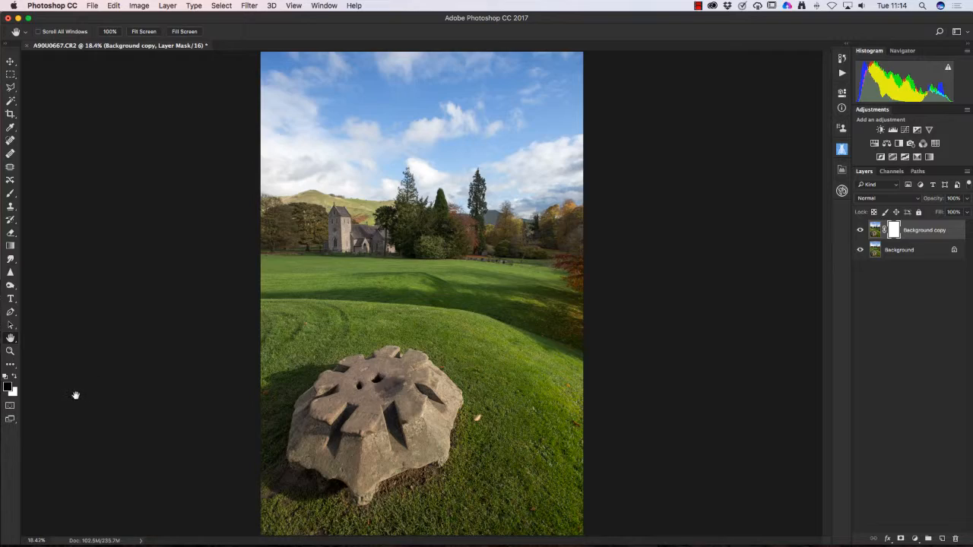
click(6, 353)
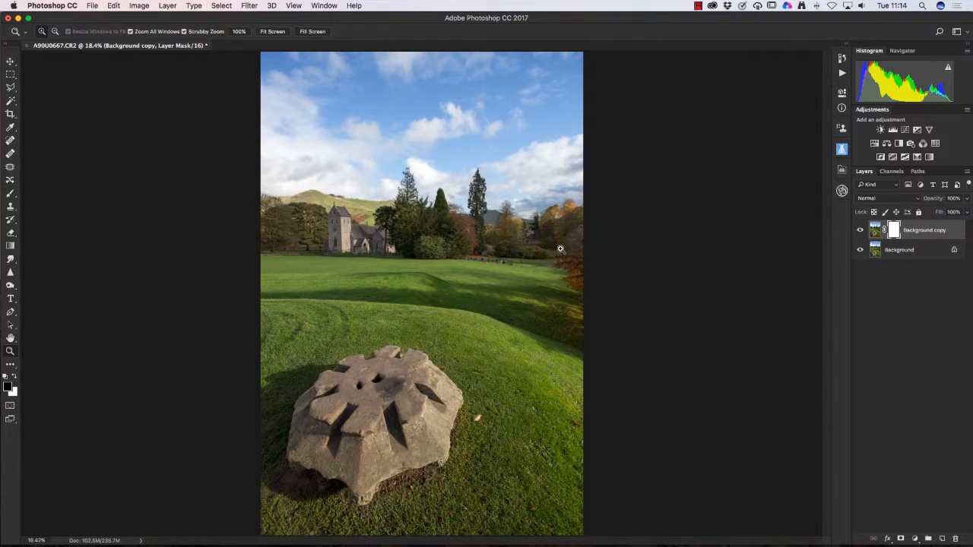
drag(561, 250, 618, 255)
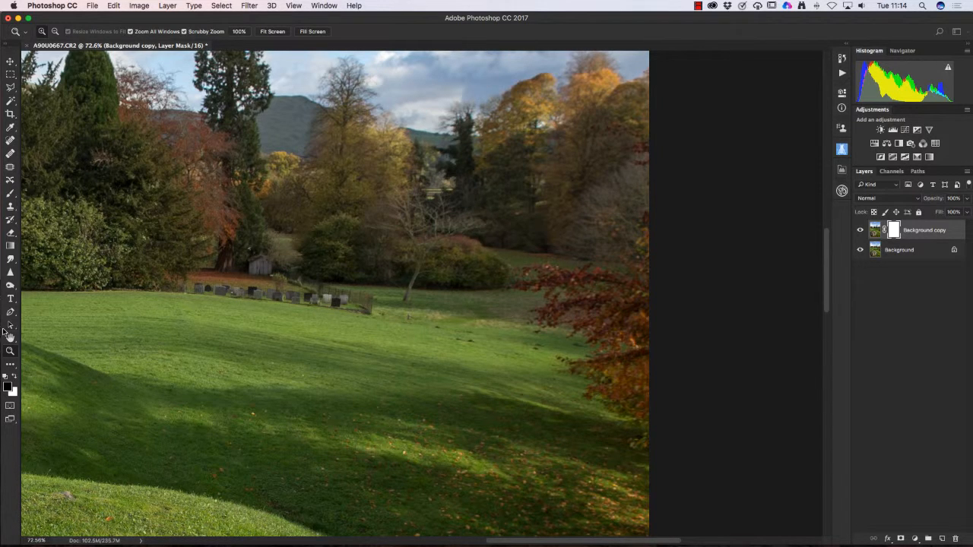
click(11, 194)
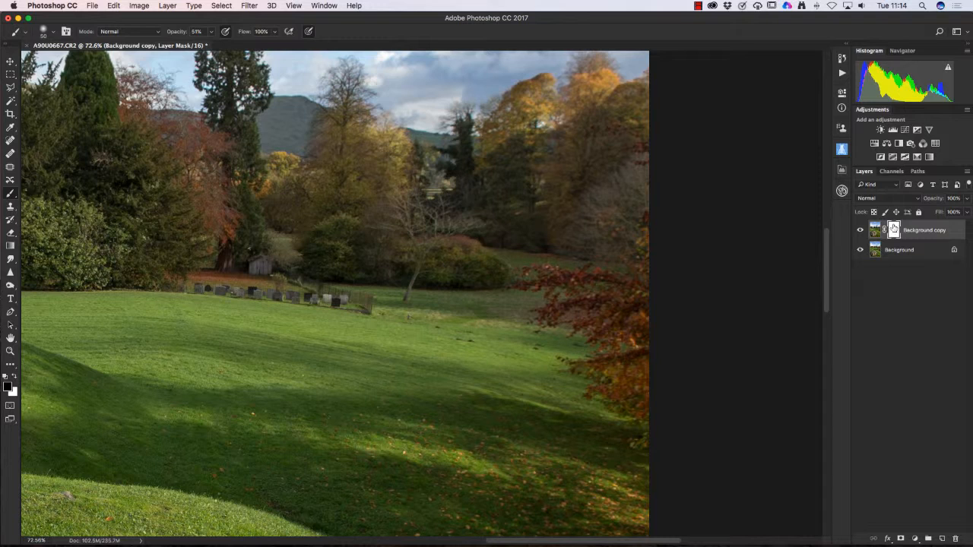
click(968, 199)
drag(967, 212, 934, 212)
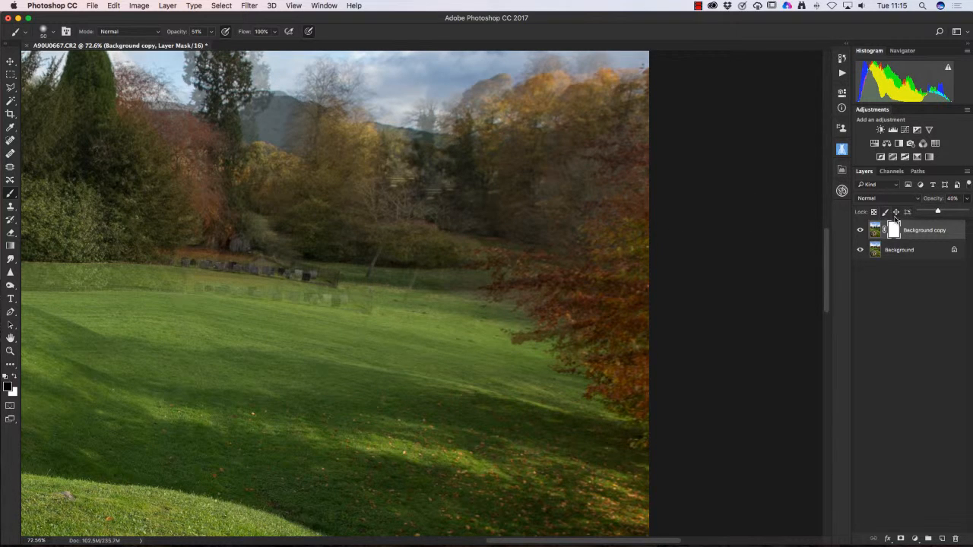
Paint black on the mask at 100% brush opacity over the red autumn tree at the photo's right edge, then restore the layer's opacity to 100%.
click(894, 228)
click(205, 31)
drag(213, 46, 263, 51)
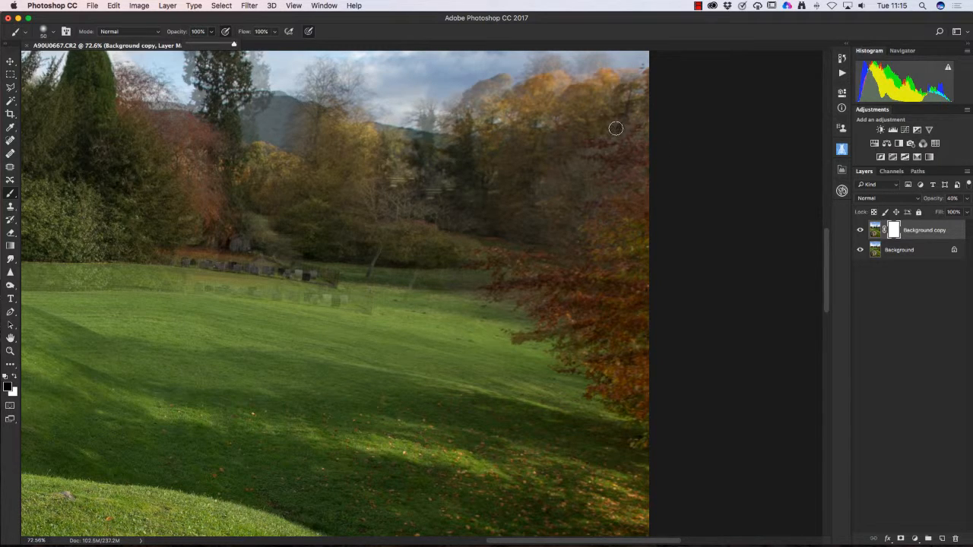
mouse_move(615, 129)
mouse_down()
mouse_move(591, 144)
mouse_move(640, 128)
mouse_move(648, 145)
mouse_move(588, 157)
mouse_move(603, 169)
mouse_move(601, 186)
mouse_move(646, 185)
mouse_move(624, 210)
mouse_move(593, 206)
mouse_move(617, 220)
mouse_move(585, 233)
mouse_move(610, 242)
mouse_move(625, 226)
mouse_move(635, 248)
mouse_up()
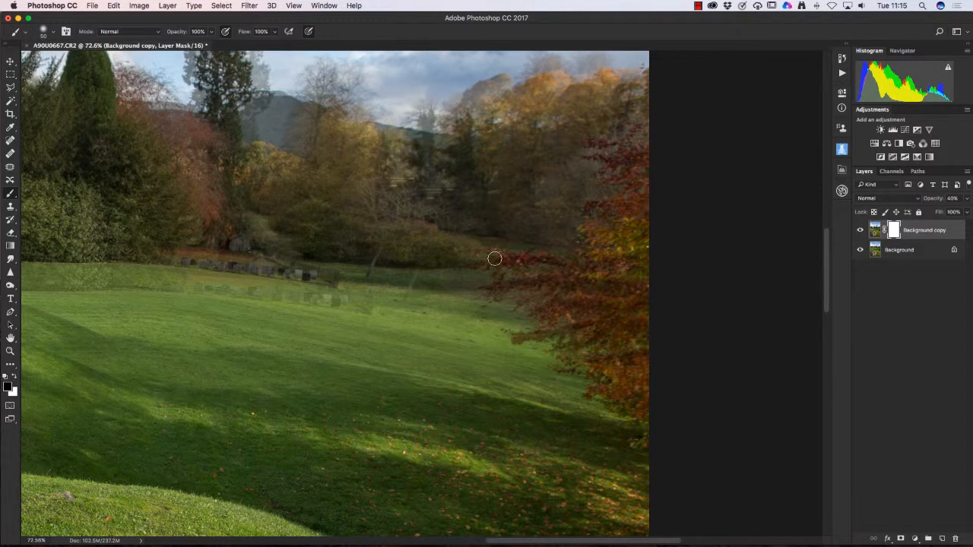
mouse_move(495, 258)
mouse_down()
mouse_move(568, 260)
mouse_move(557, 262)
mouse_move(570, 271)
mouse_move(514, 274)
mouse_move(514, 285)
mouse_move(484, 290)
mouse_move(564, 290)
mouse_move(501, 300)
mouse_move(561, 303)
mouse_move(545, 318)
mouse_move(529, 314)
mouse_move(546, 328)
mouse_move(523, 332)
mouse_move(571, 328)
mouse_move(539, 329)
mouse_move(573, 336)
mouse_move(509, 338)
mouse_move(573, 336)
mouse_move(574, 349)
mouse_move(560, 349)
mouse_move(625, 338)
mouse_move(637, 354)
mouse_move(639, 335)
mouse_move(571, 354)
mouse_move(569, 370)
mouse_move(592, 357)
mouse_move(593, 378)
mouse_move(622, 412)
mouse_move(605, 401)
mouse_move(646, 420)
mouse_move(642, 371)
mouse_move(645, 443)
mouse_move(628, 441)
mouse_move(648, 439)
mouse_move(640, 399)
mouse_move(637, 433)
mouse_move(647, 389)
mouse_move(638, 320)
mouse_move(633, 344)
mouse_move(646, 227)
mouse_move(636, 132)
mouse_move(652, 122)
mouse_move(620, 154)
mouse_move(603, 148)
mouse_move(620, 172)
mouse_move(593, 138)
mouse_move(640, 145)
mouse_move(645, 120)
mouse_move(645, 240)
mouse_up()
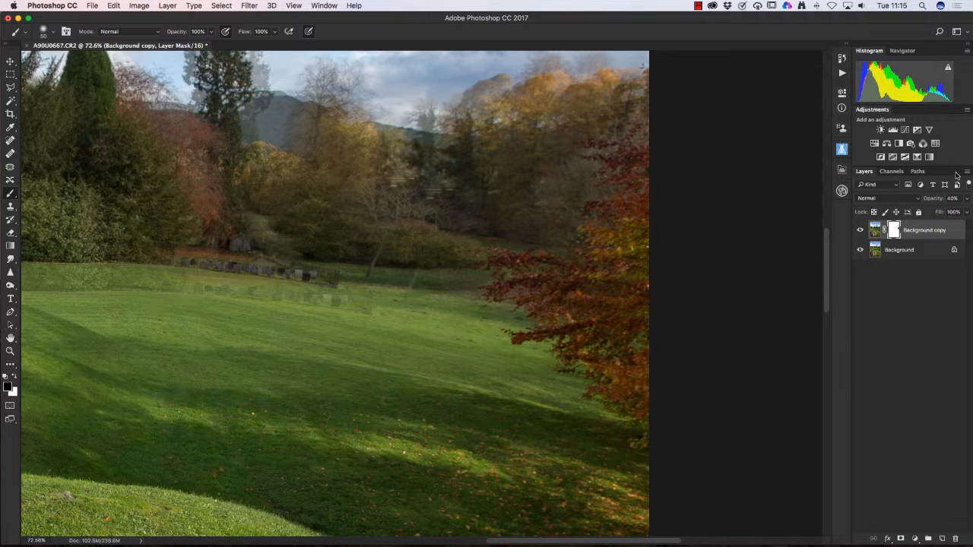
click(966, 199)
drag(939, 213, 966, 211)
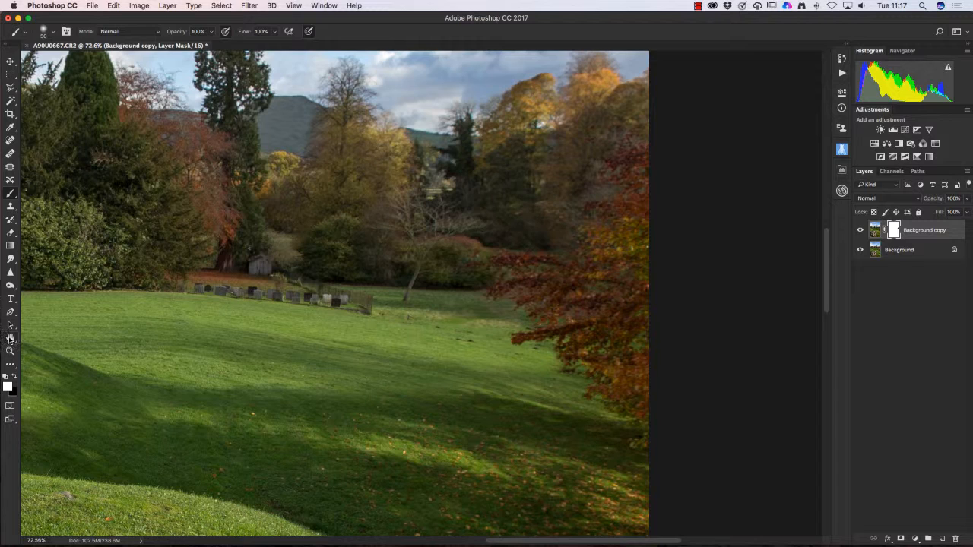
Review the whole photo with the masked autumn tree against the original by toggling the Background copy layer's visibility.
double_click(11, 339)
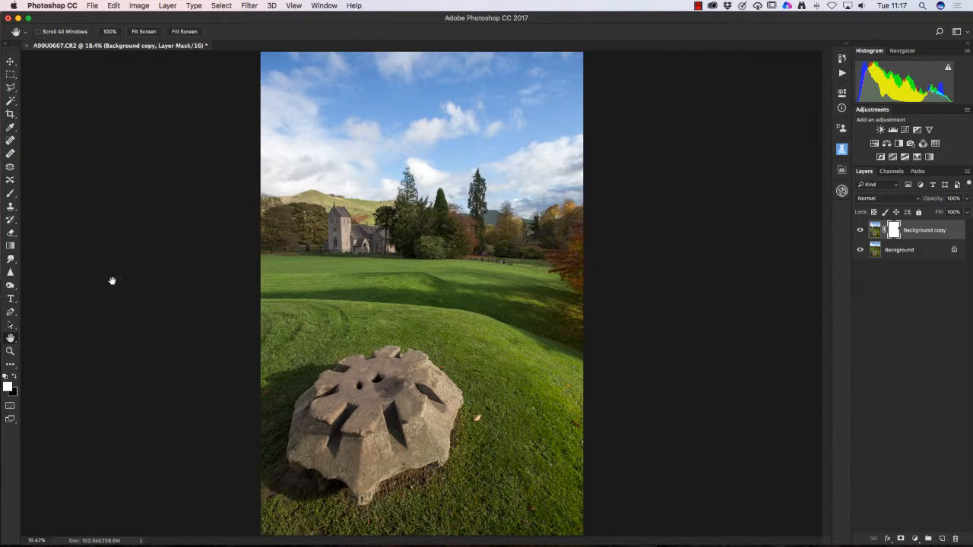
click(877, 230)
click(859, 231)
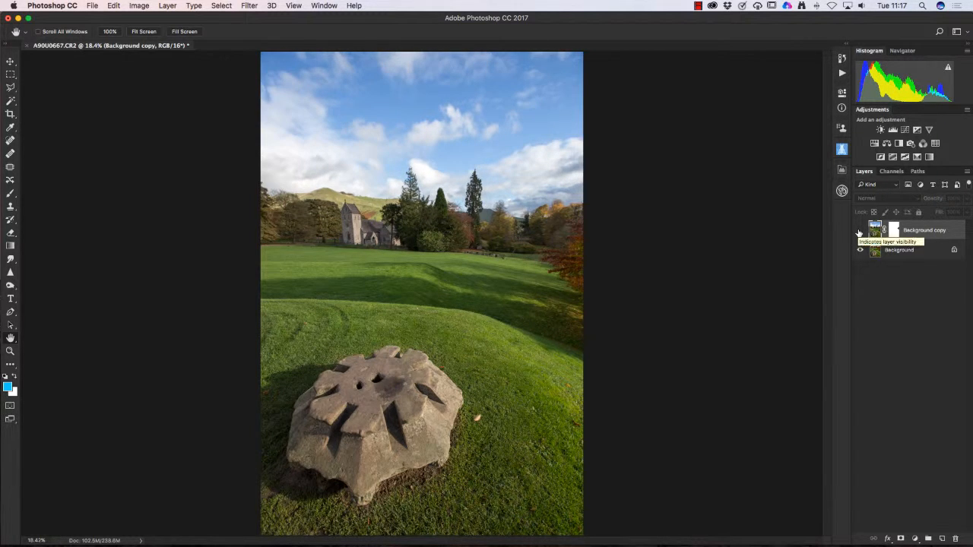
click(859, 232)
click(858, 232)
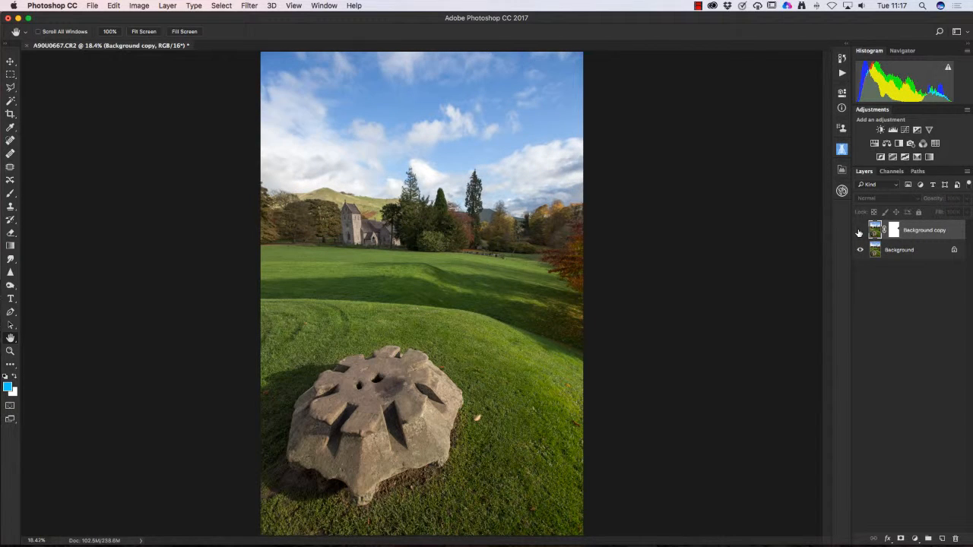
click(859, 232)
click(858, 232)
click(859, 232)
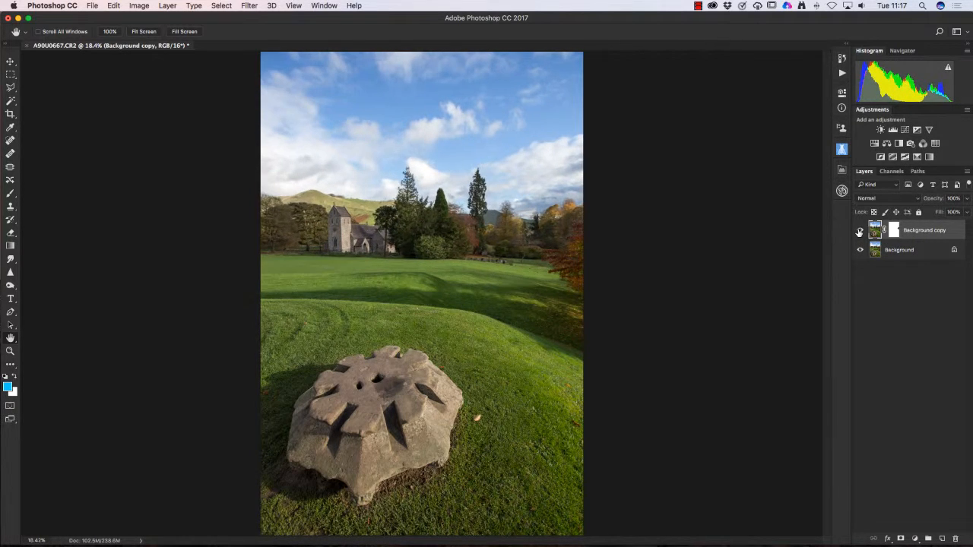
click(859, 232)
click(860, 231)
Flatten the image into a single Background layer.
right_click(925, 229)
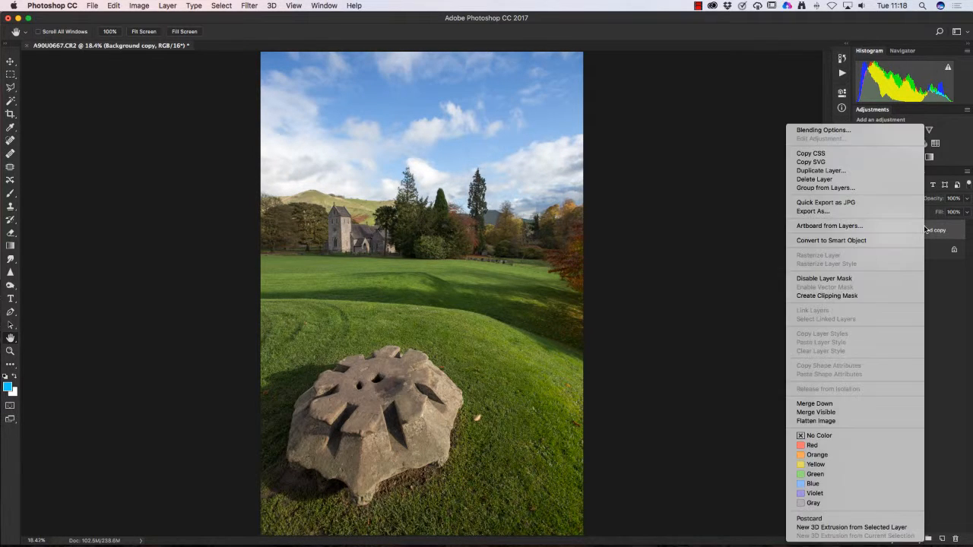
click(816, 420)
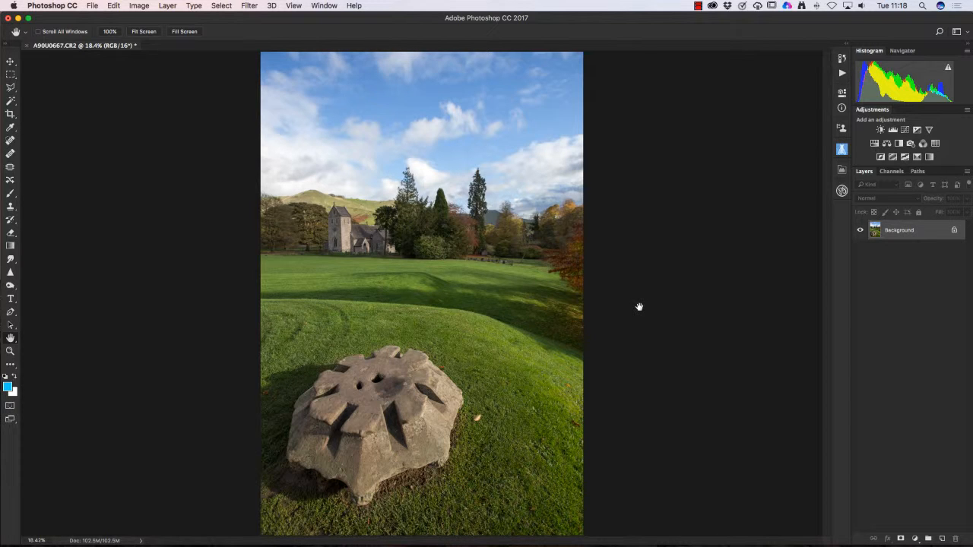
Examine the grass from below the church across to the autumn tree in close-up on the flattened photo.
click(11, 351)
drag(392, 291, 459, 308)
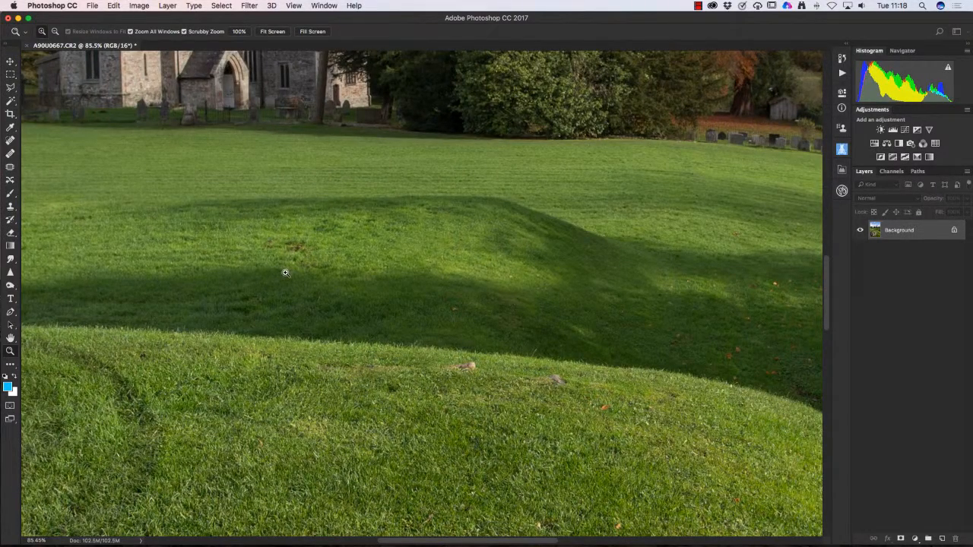
drag(284, 271, 763, 297)
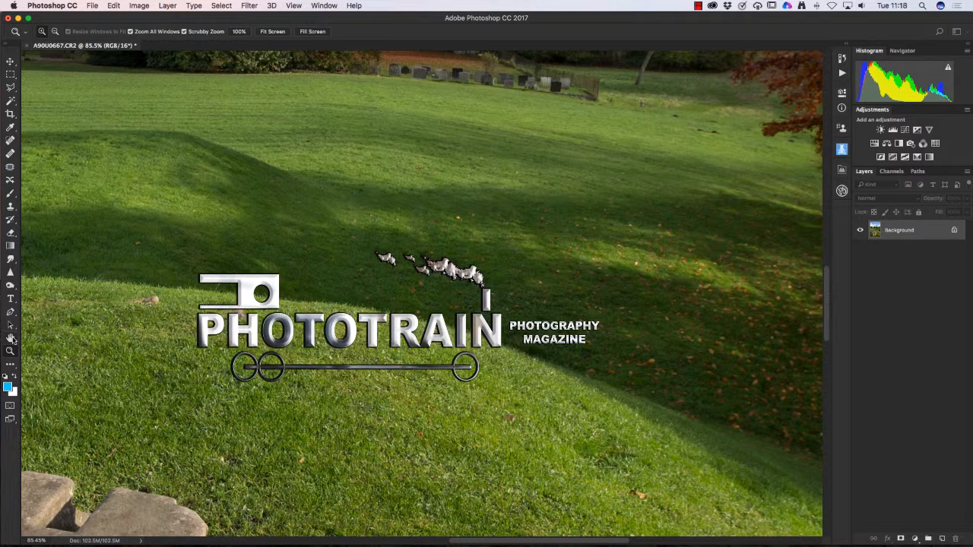
click(11, 339)
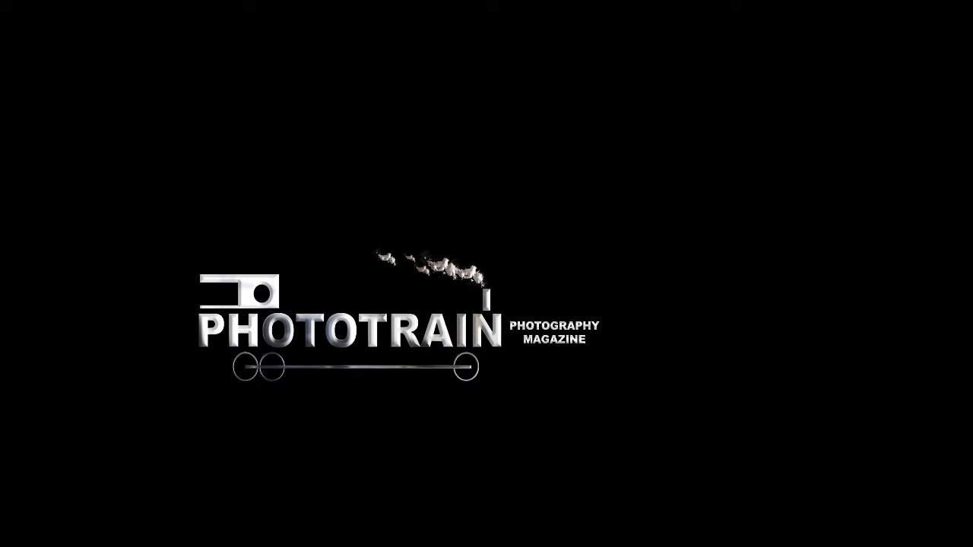